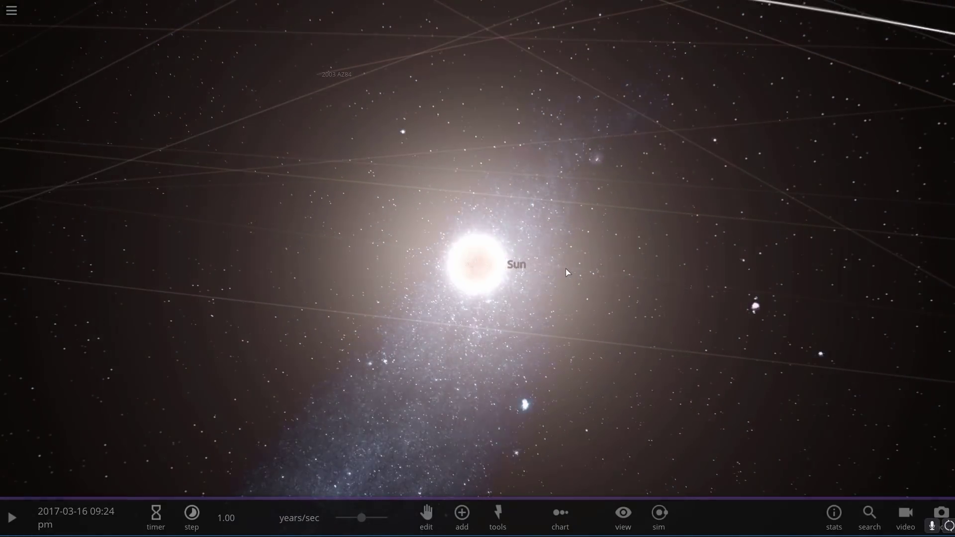
- Locate Planet Nine beyond the orbits of the outer solar system and select it
scroll(566, 268, "down", 5)
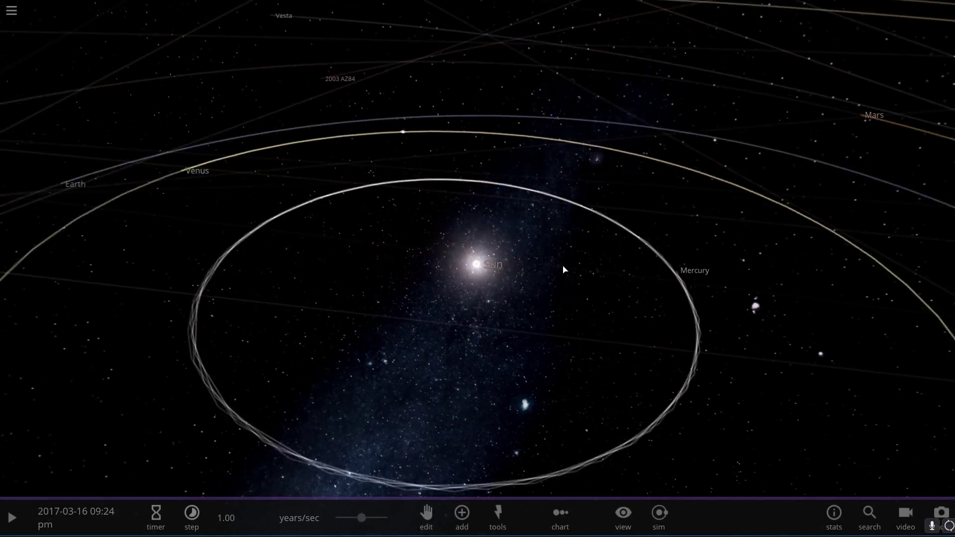
scroll(563, 270, "down", 8)
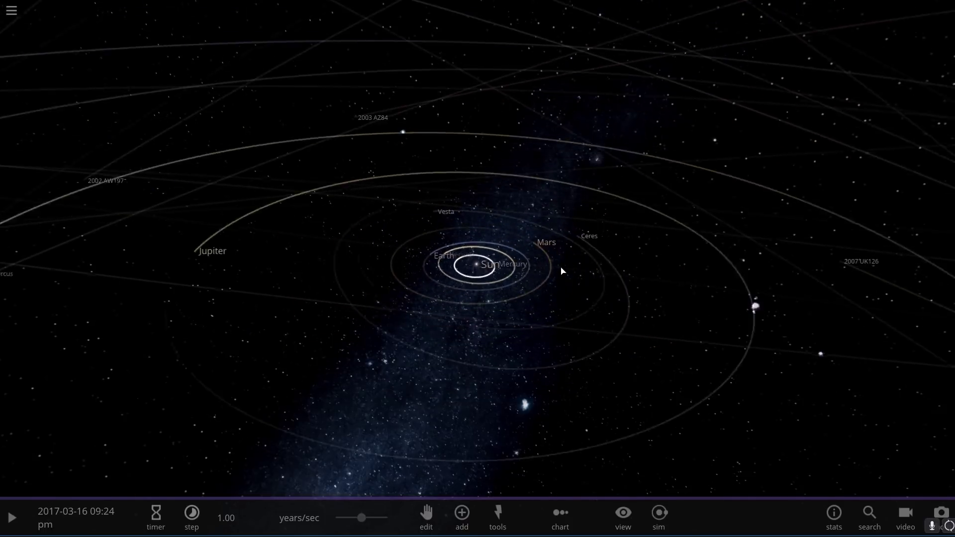
scroll(562, 270, "down", 8)
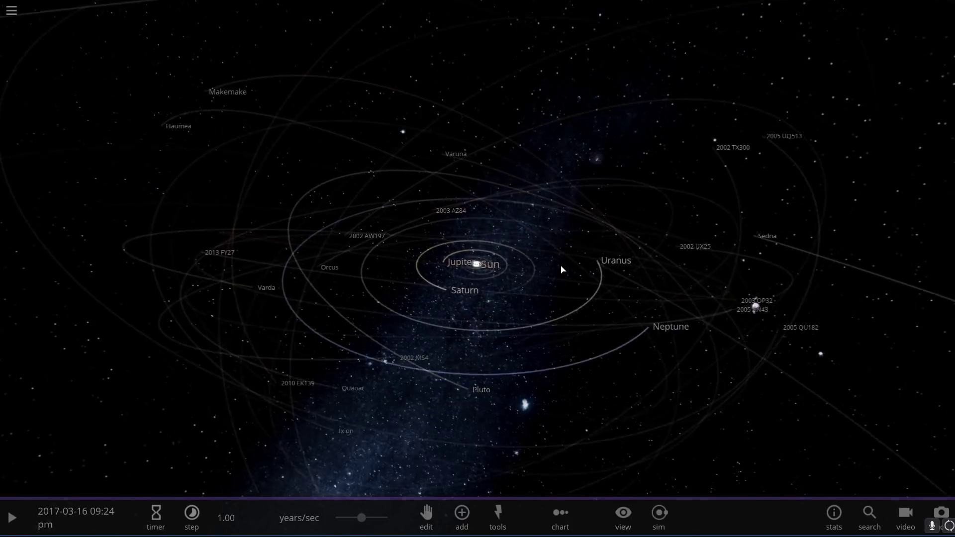
scroll(563, 269, "down", 10)
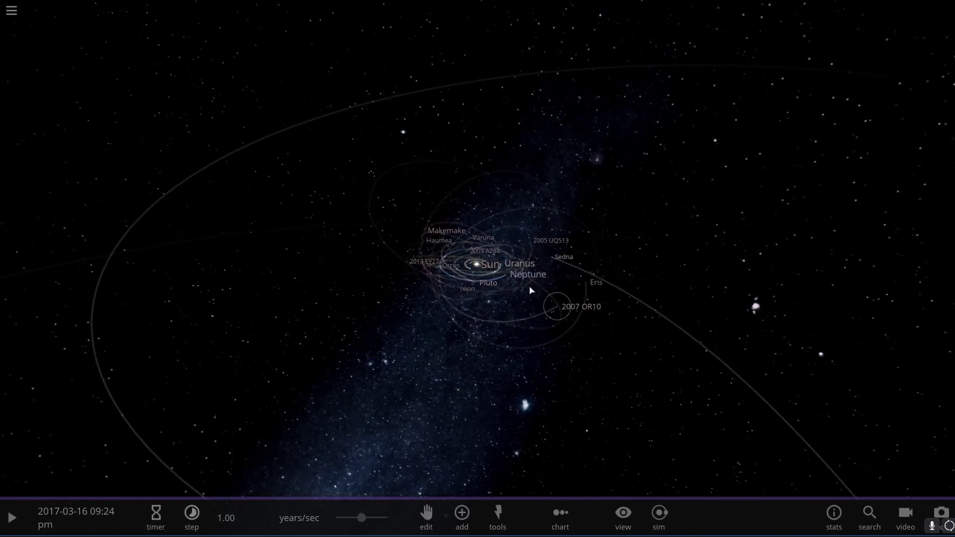
left_click_drag(530, 291, 622, 266)
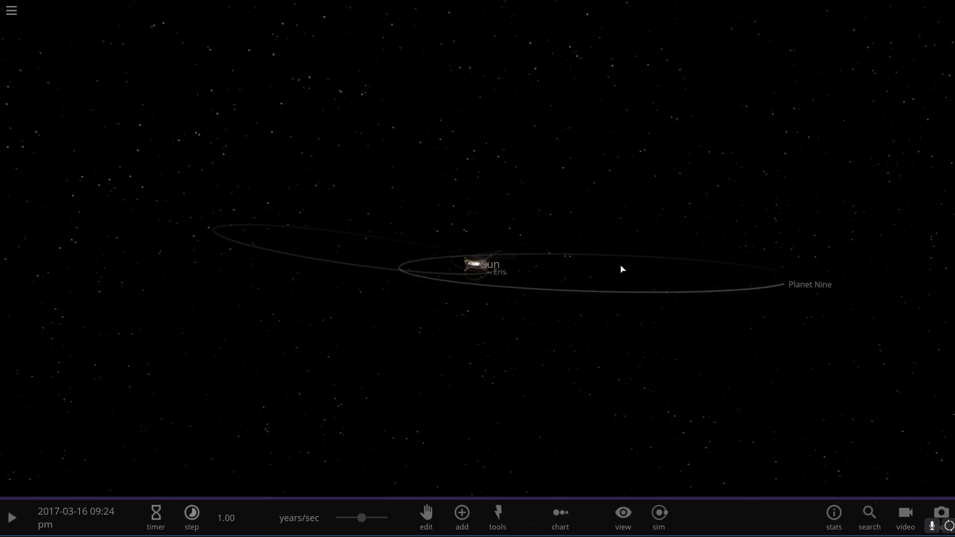
left_click(760, 285)
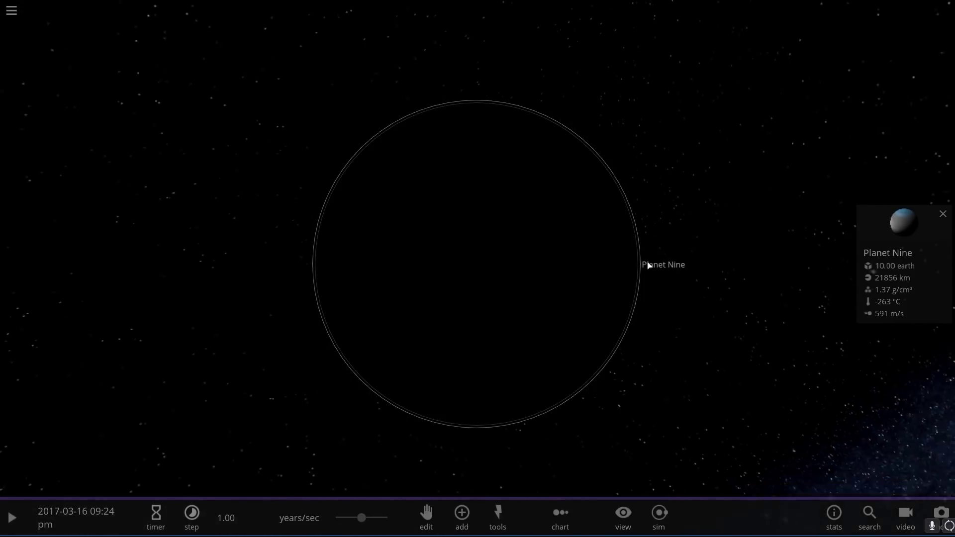
- Examine Planet Nine's complete orbit in relation to the Sun and the outer dwarf planets
left_click_drag(647, 265, 585, 309)
scroll(585, 309, "down", 5)
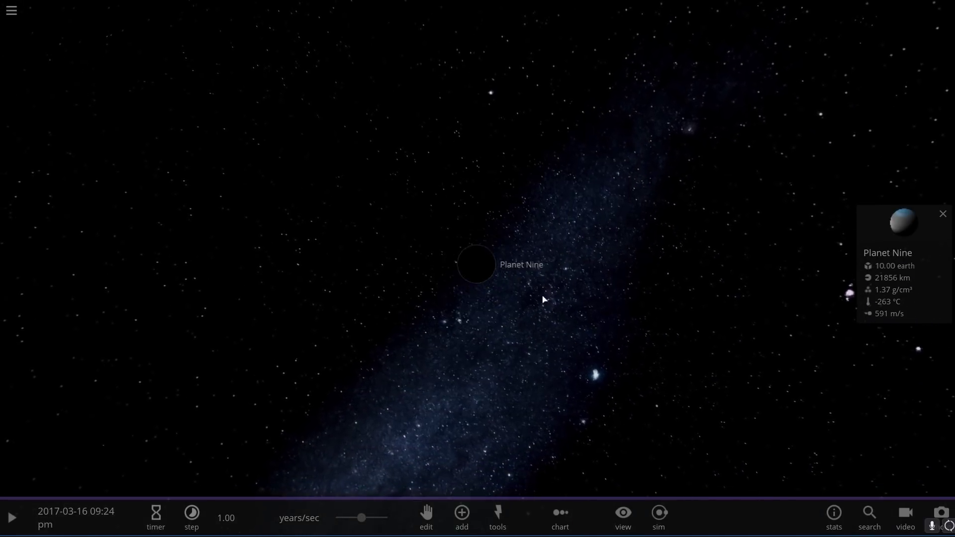
scroll(492, 299, "down", 3)
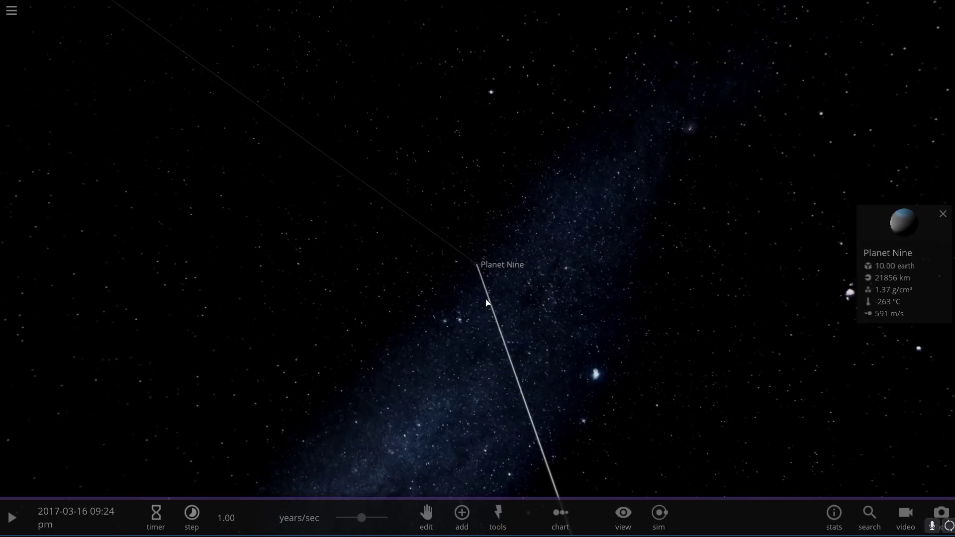
scroll(483, 301, "down", 3)
left_click_drag(484, 302, 416, 412)
scroll(438, 305, "down", 2)
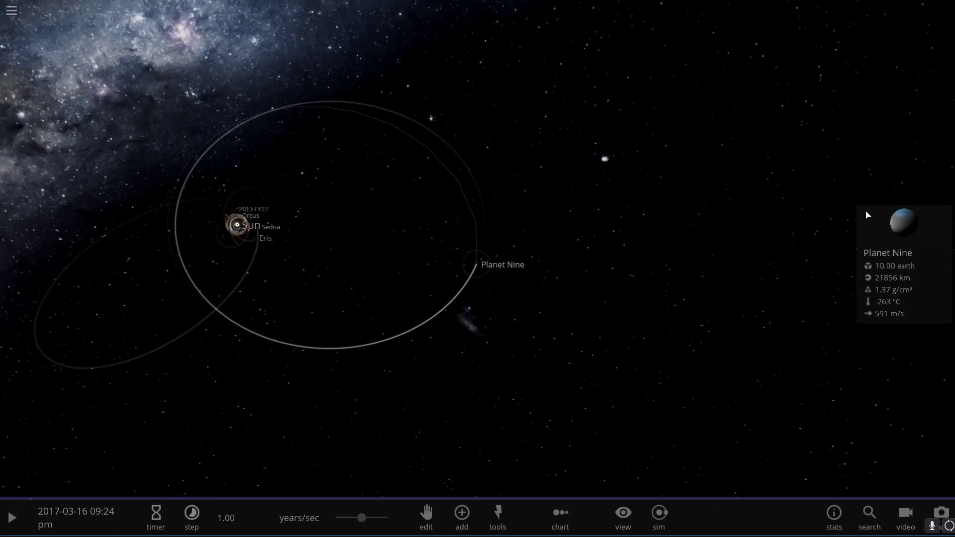
- Open Planet Nine's full properties and set its orbital eccentricity to 0.43
left_click(894, 231)
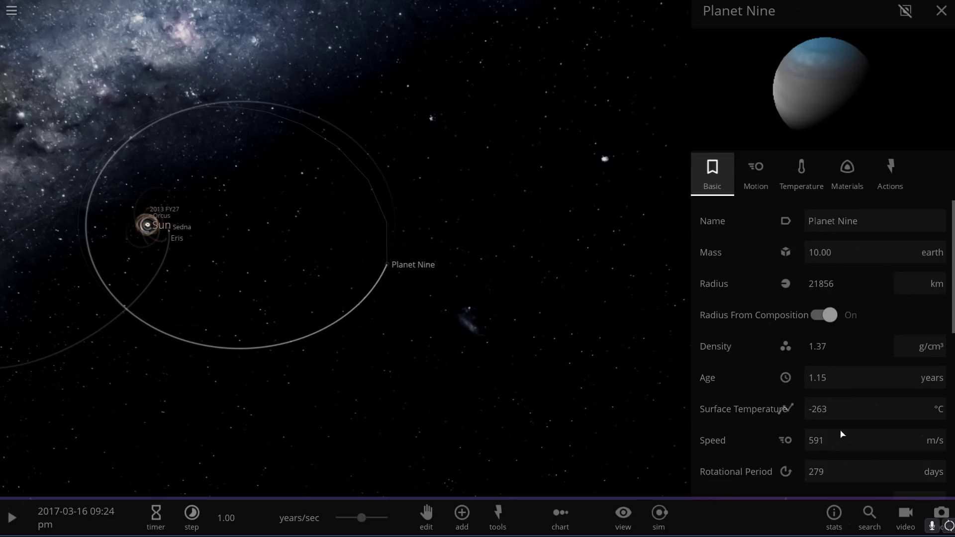
scroll(840, 439, "down", 5)
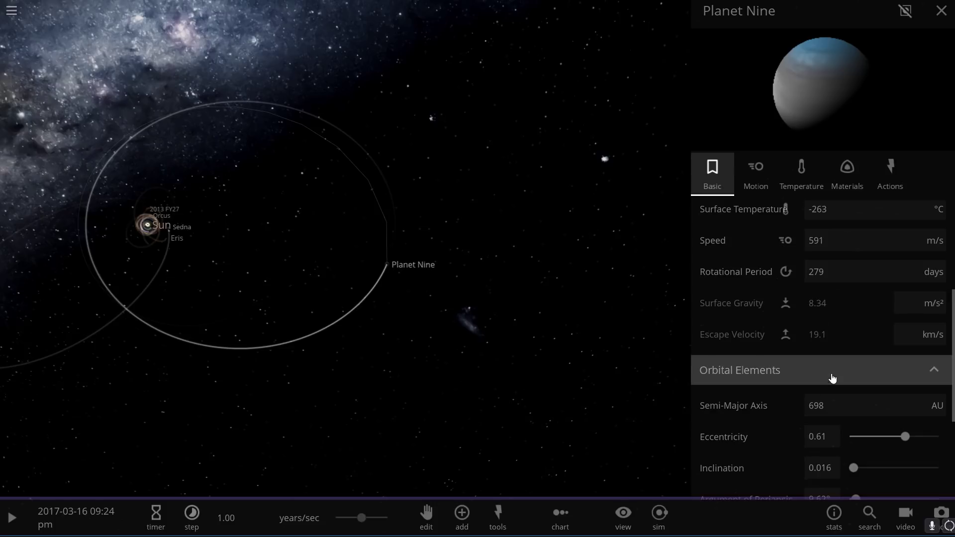
left_click_drag(490, 287, 171, 216)
scroll(807, 391, "down", 2)
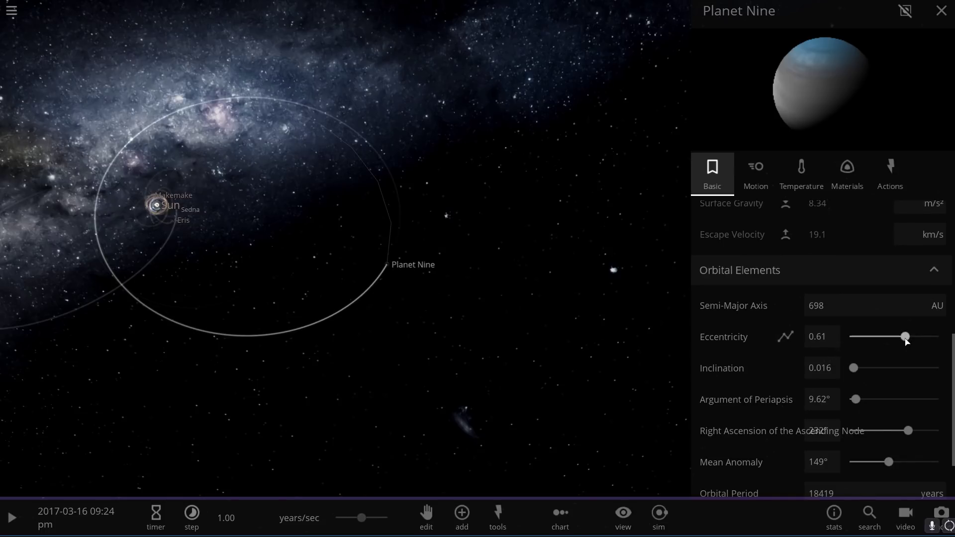
mouse_move(905, 338)
left_mouse_down()
mouse_move(837, 337)
mouse_move(888, 340)
left_mouse_up()
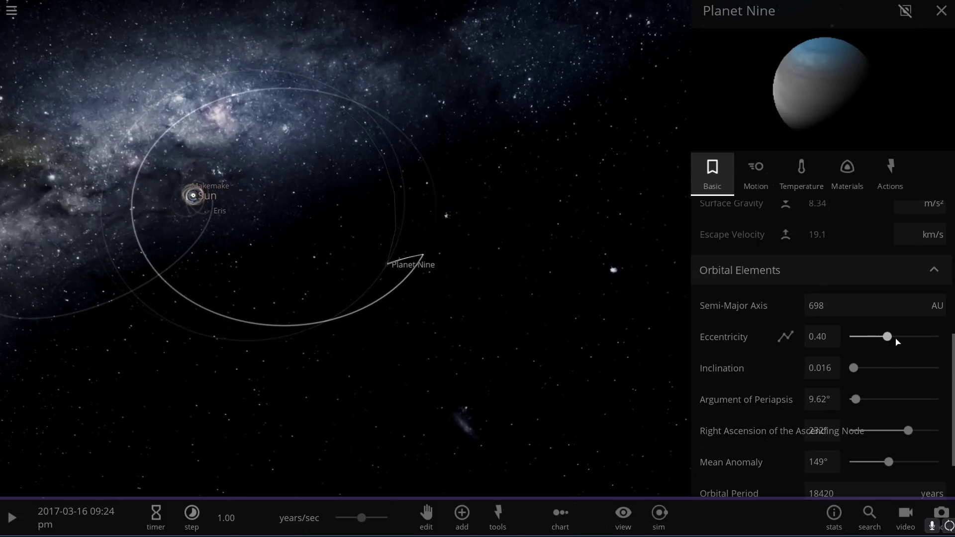
left_click_drag(893, 342, 895, 341)
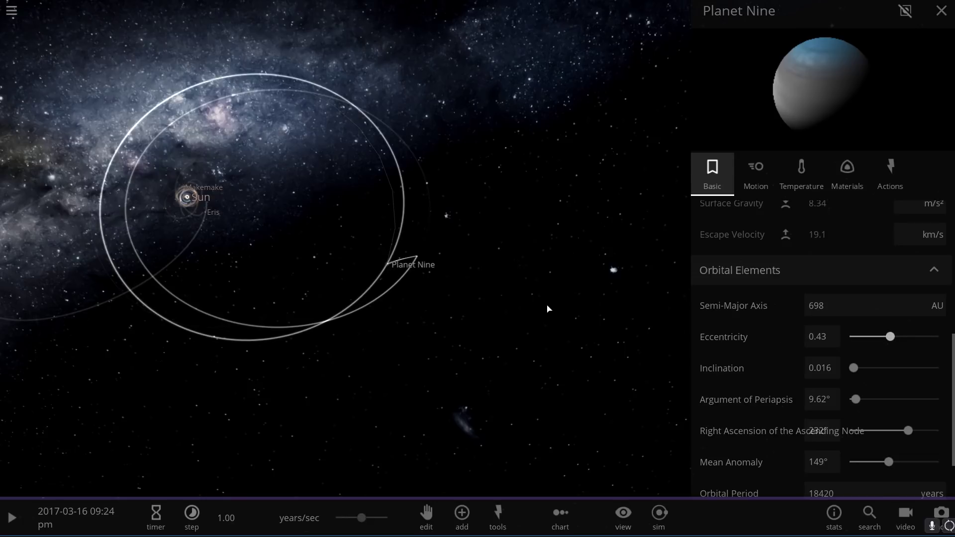
- Inspect the shape of Planet Nine's modified orbit from several angles
left_click_drag(548, 309, 548, 269)
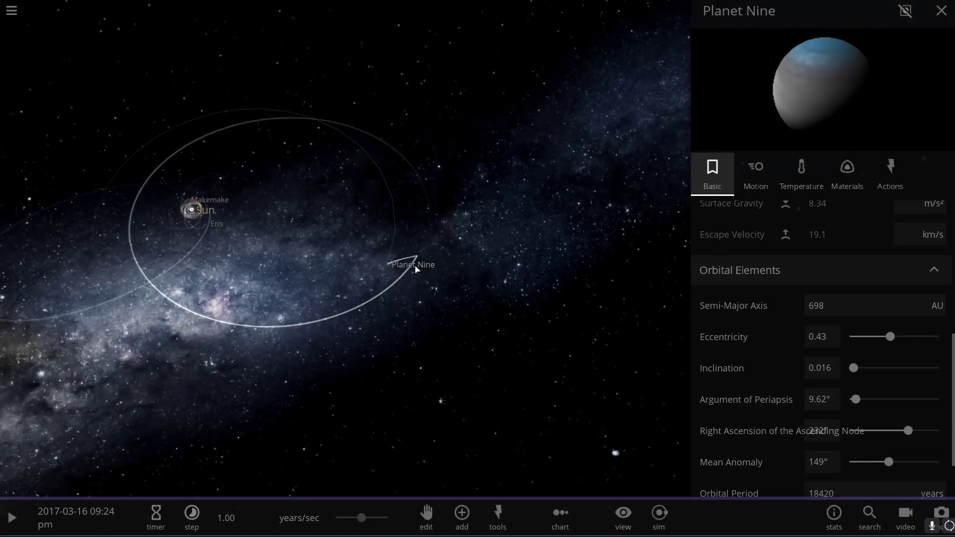
scroll(414, 267, "up", 3)
left_click_drag(518, 302, 437, 252)
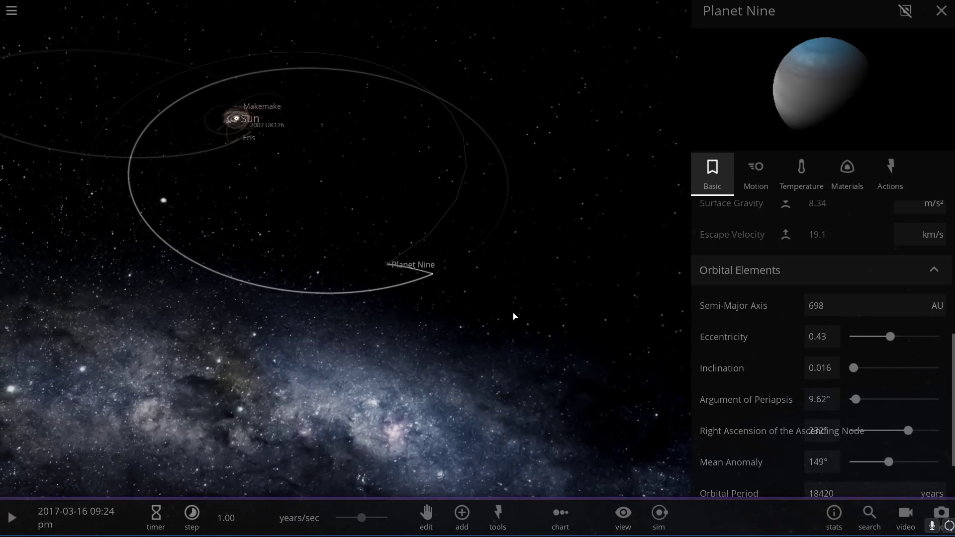
left_click_drag(514, 316, 446, 295)
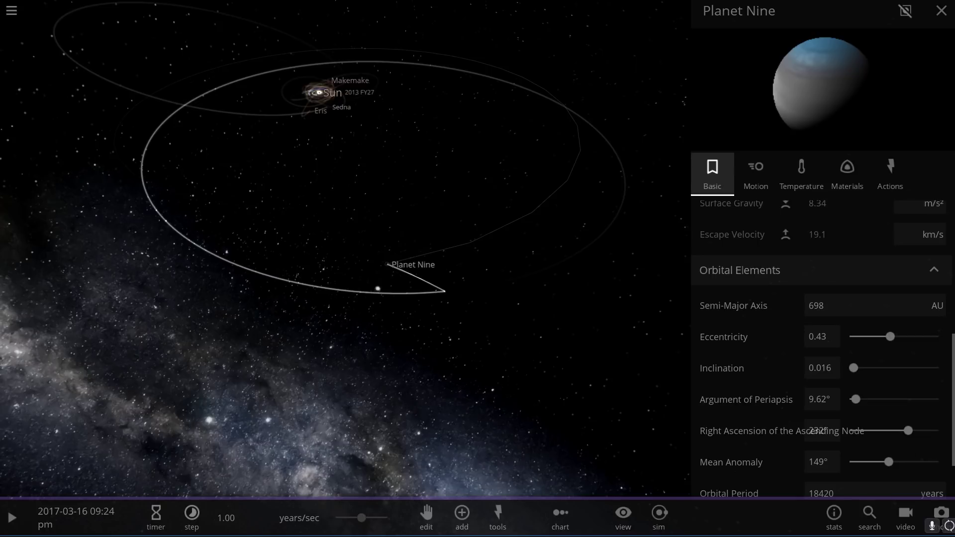
- Work inward from the outer bodies past Uranus and bring up Earth's properties
left_click(307, 97)
scroll(411, 284, "up", 3)
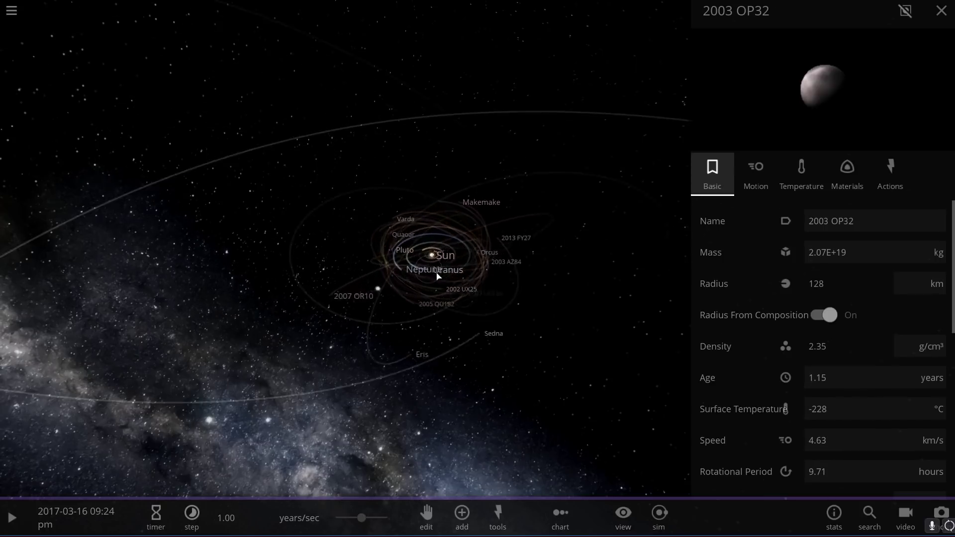
scroll(438, 276, "up", 3)
left_click(550, 292)
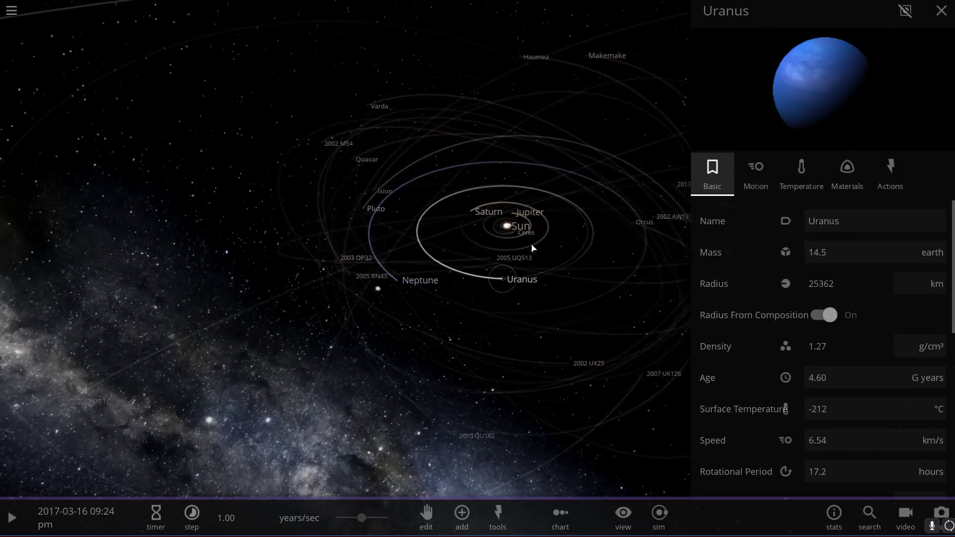
scroll(493, 234, "up", 3)
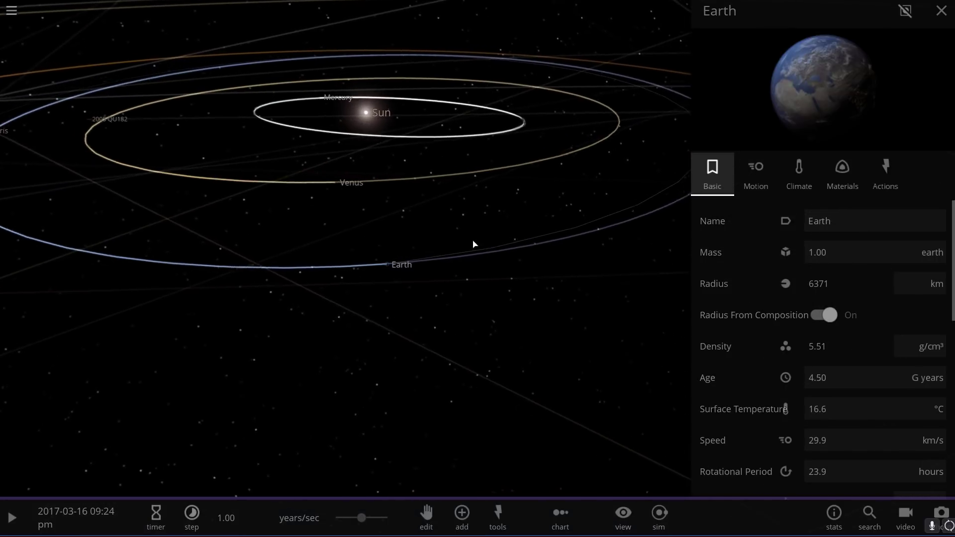
scroll(473, 243, "up", 3)
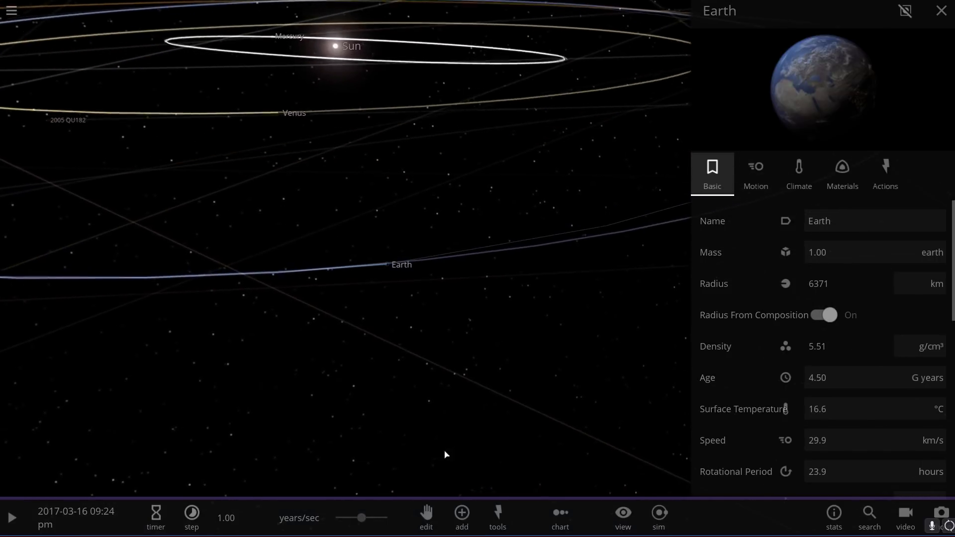
- Try placing the Moon in Orbit mode at various distances around Earth, and cancel the placement
left_click(450, 526)
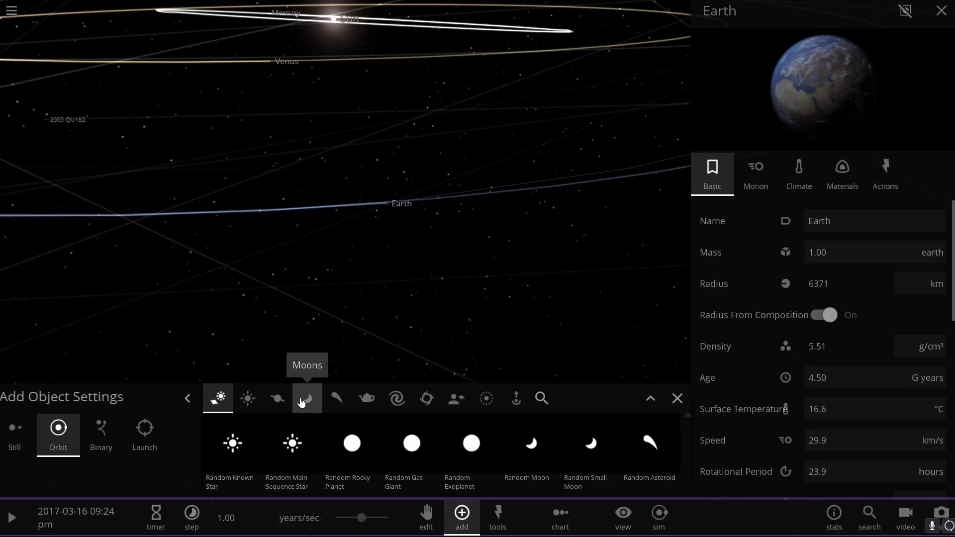
left_click(301, 402)
left_click(530, 451)
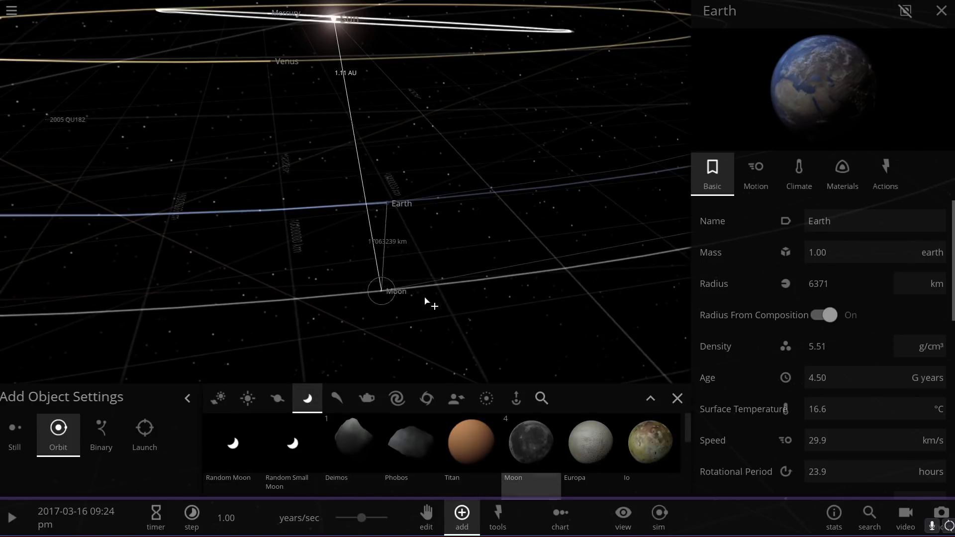
scroll(448, 304, "up", 5)
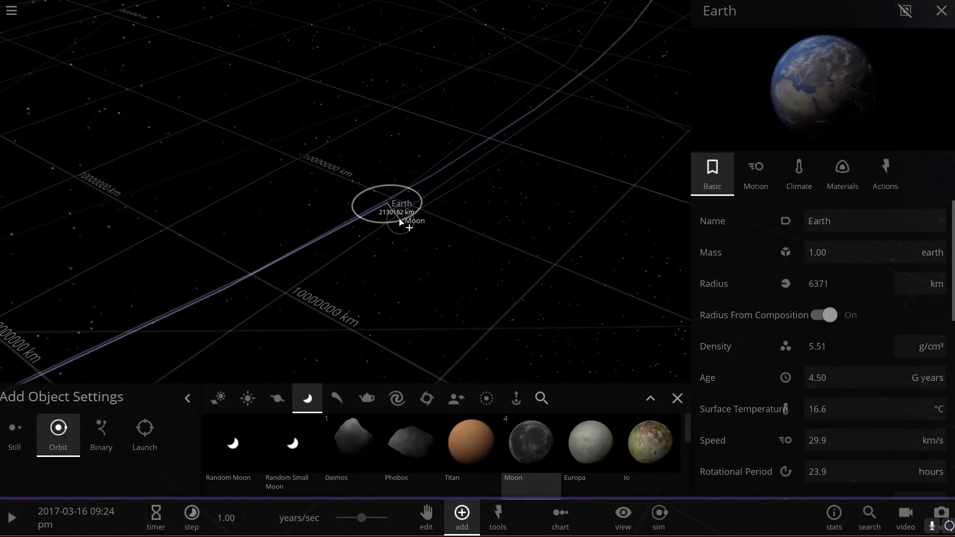
scroll(399, 222, "up", 3)
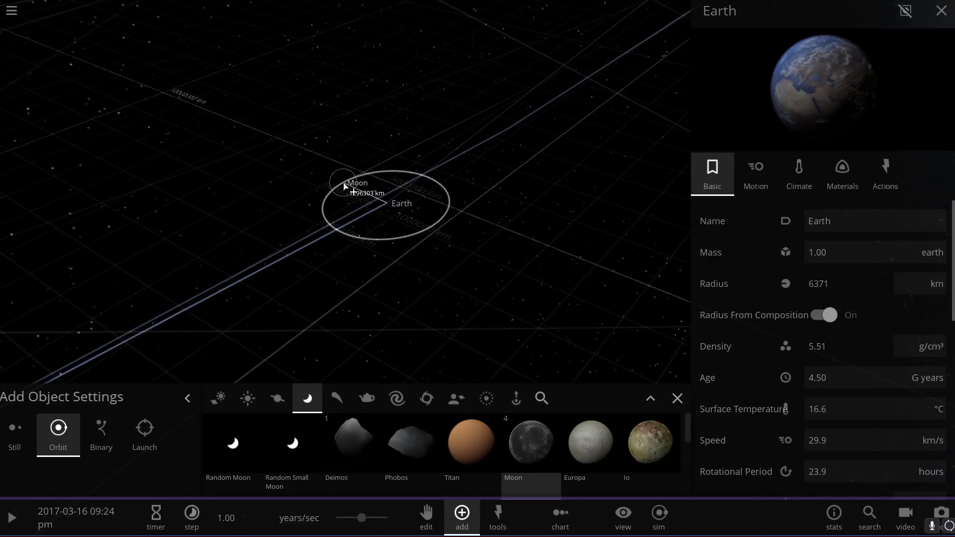
scroll(348, 185, "down", 5)
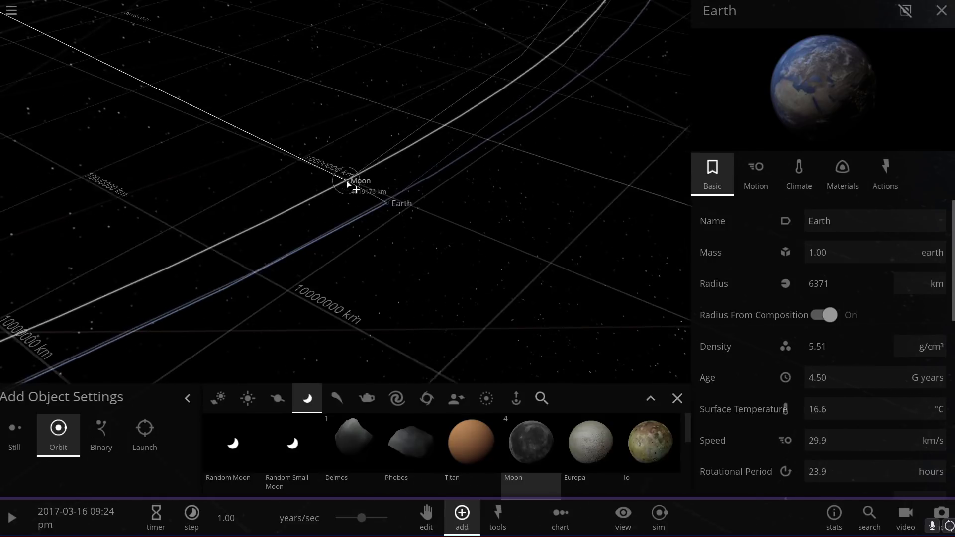
key("Escape")
- Select Neptune to inspect its surroundings in the outer solar system, and close its properties
scroll(349, 194, "down", 5)
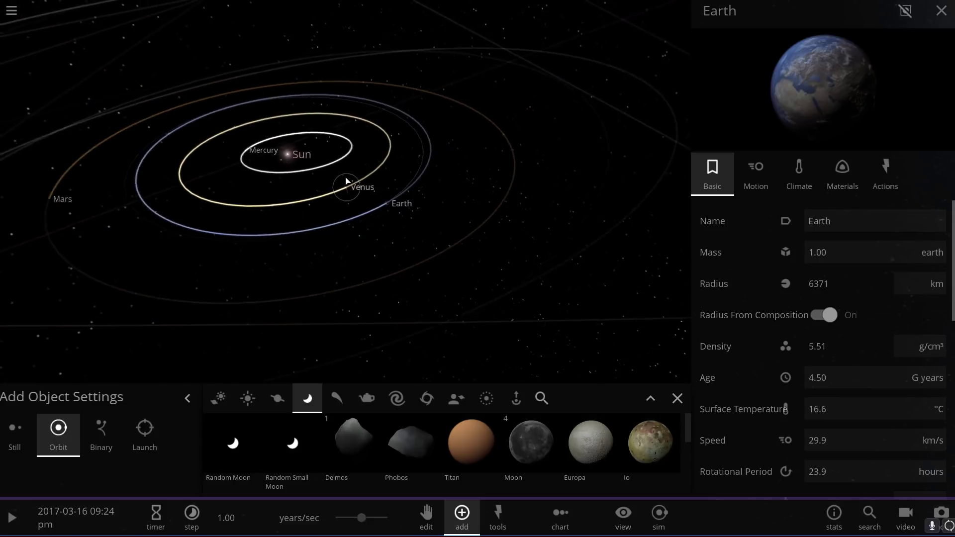
scroll(343, 178, "down", 6)
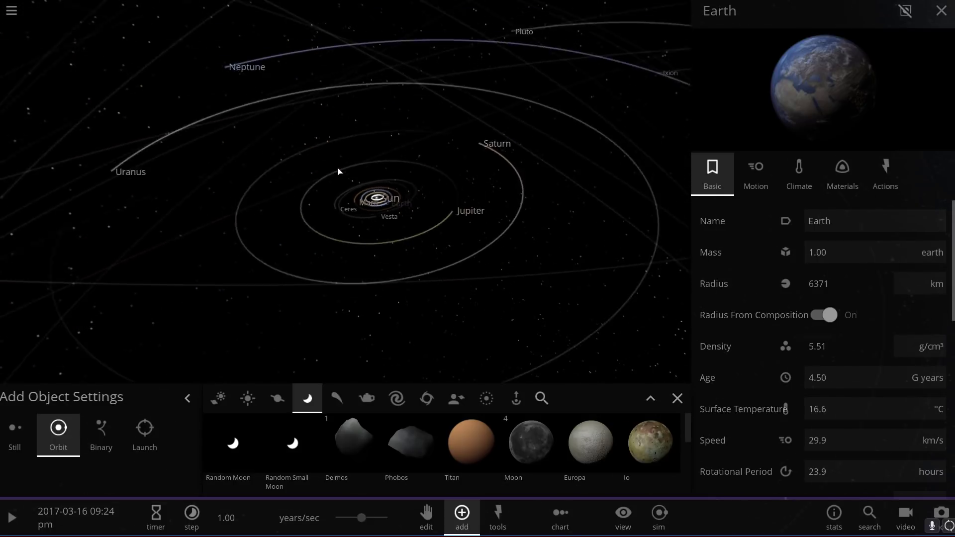
left_click(285, 116)
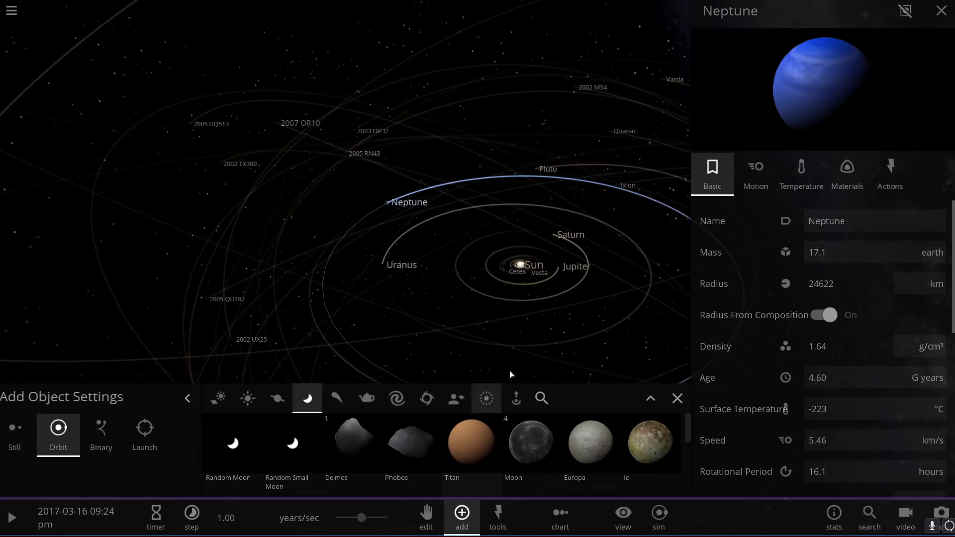
left_click_drag(557, 329, 610, 295)
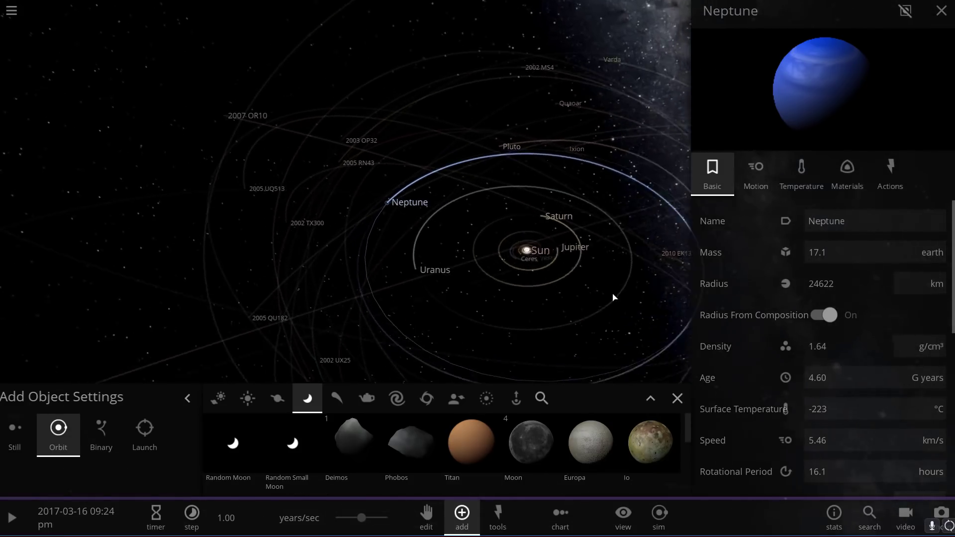
left_click(940, 9)
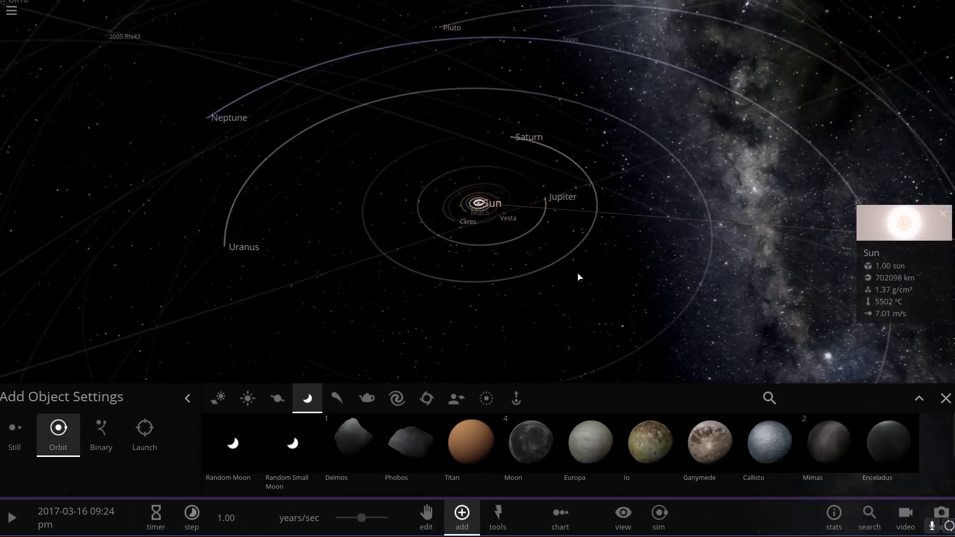
- Try placing Titan in orbit around the Sun between Saturn and Uranus, and cancel the placement
left_click(478, 458)
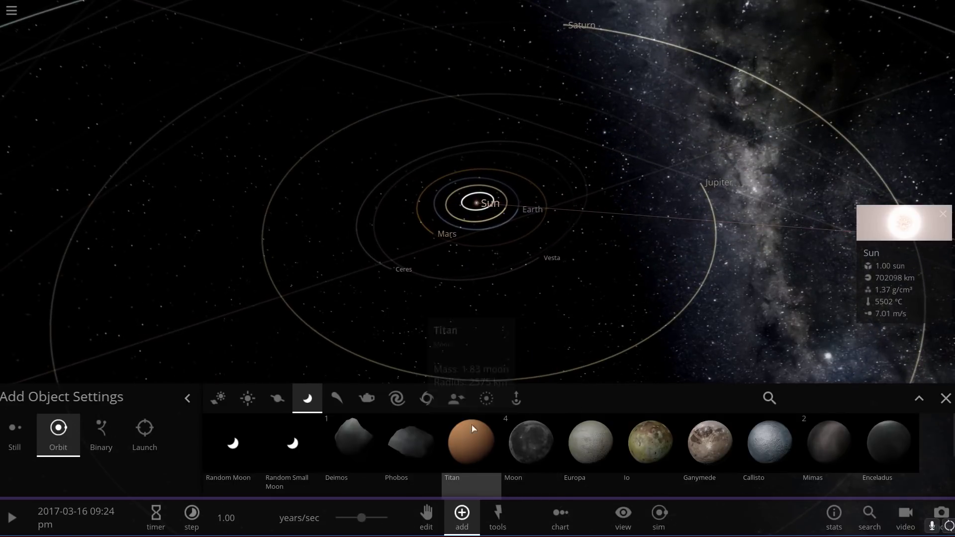
scroll(393, 319, "down", 6)
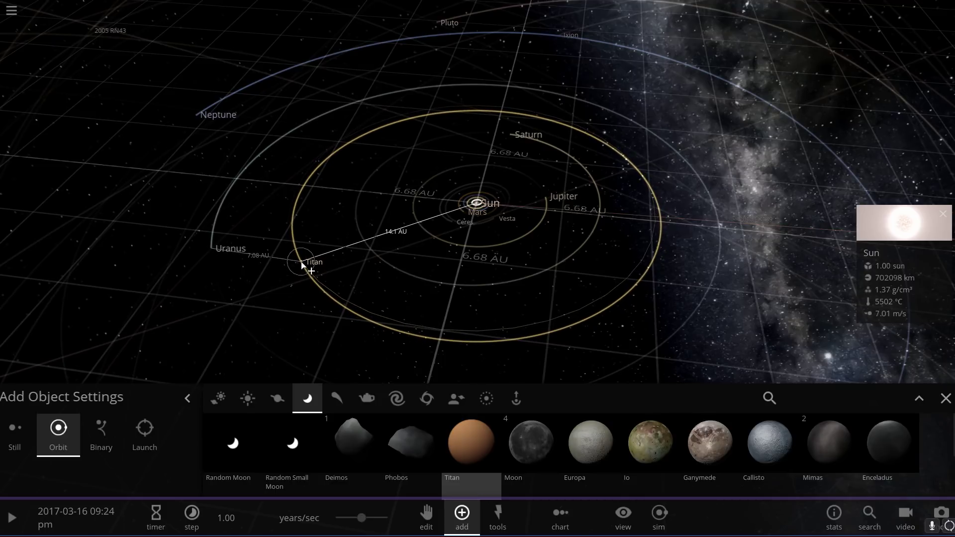
scroll(302, 262, "down", 10)
key("Escape")
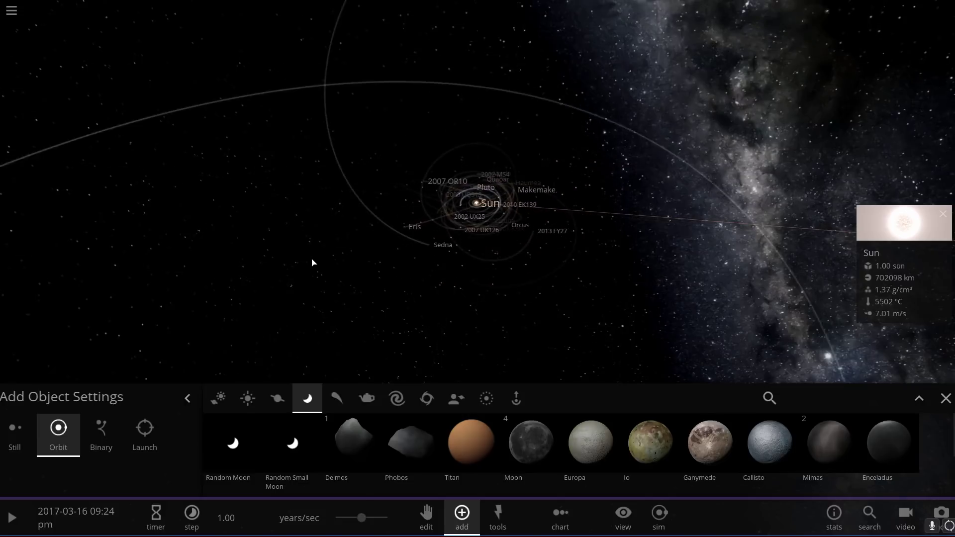
- Locate Planet Nine far beyond the Sun's other bodies, bring up its properties and view it up close
scroll(316, 267, "down", 8)
right_click_drag(331, 322, 332, 296)
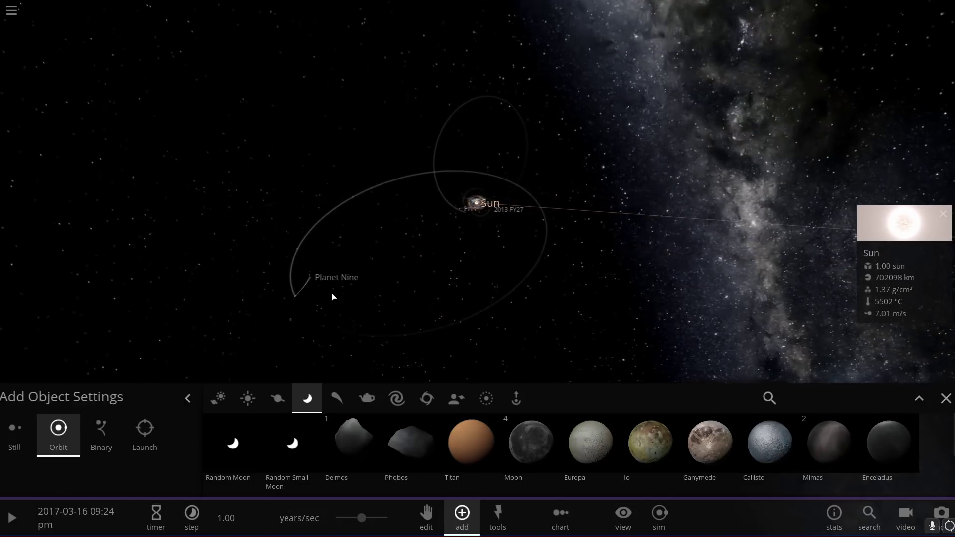
left_click(308, 280)
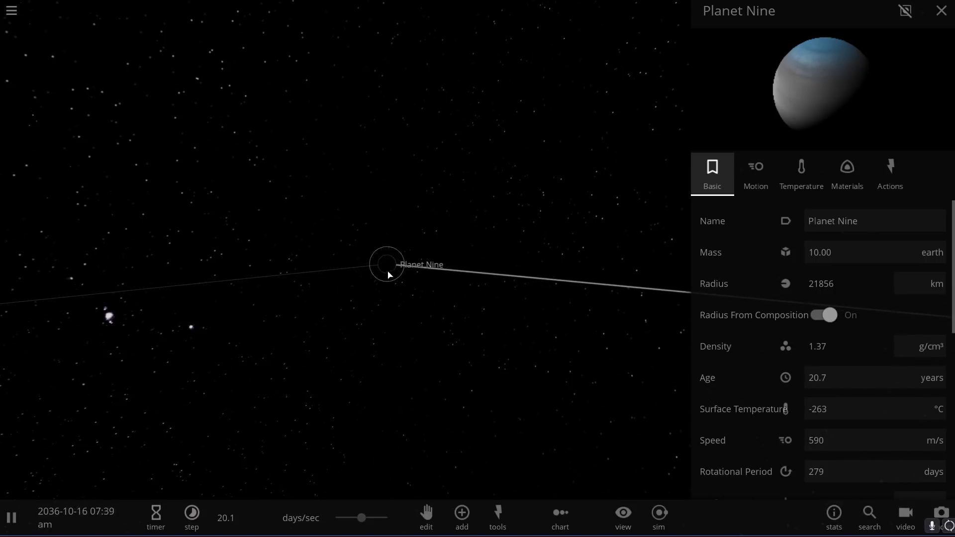
scroll(388, 276, "up", 5)
right_click_drag(401, 285, 354, 200)
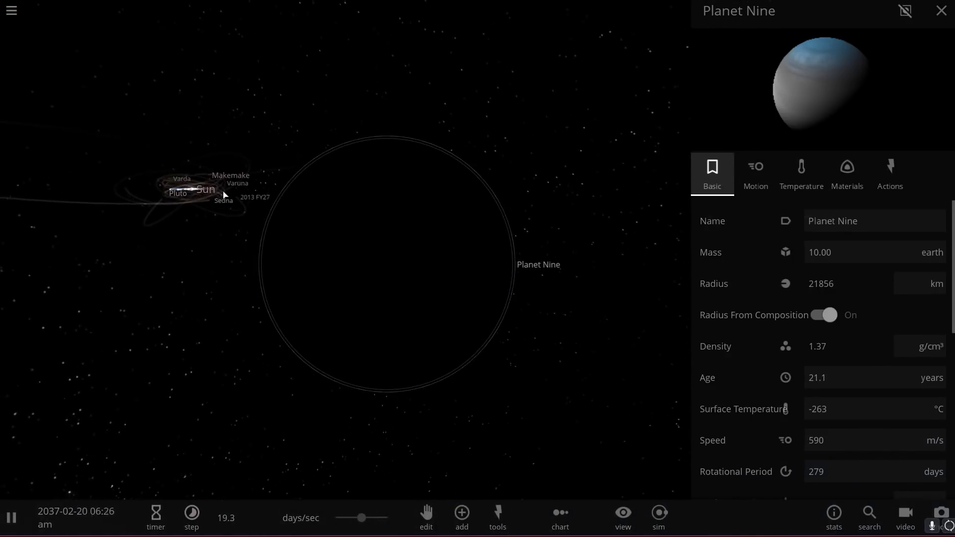
- Pause the simulation and examine Planet Nine's surface from several angles
key("space")
scroll(416, 307, "down", 3)
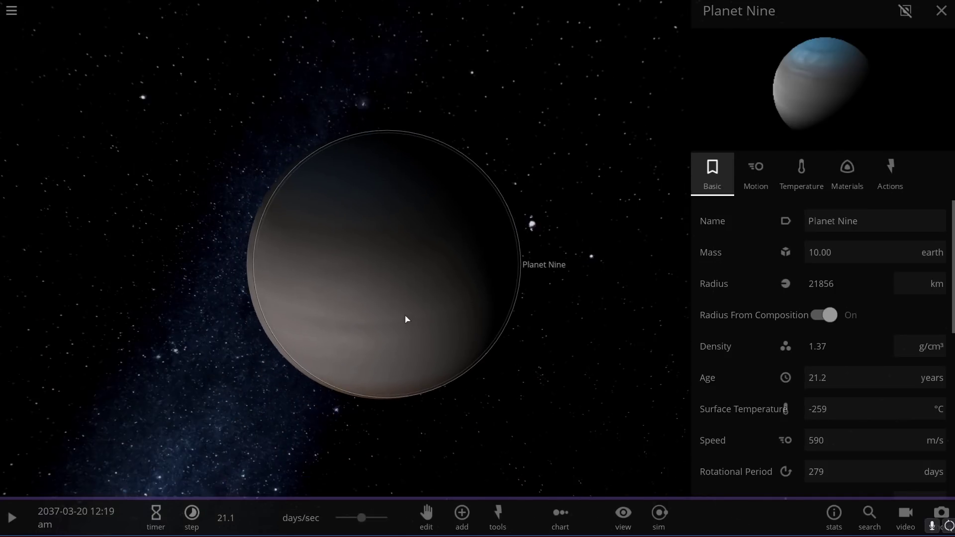
right_click_drag(405, 318, 473, 232)
right_click_drag(536, 177, 437, 180)
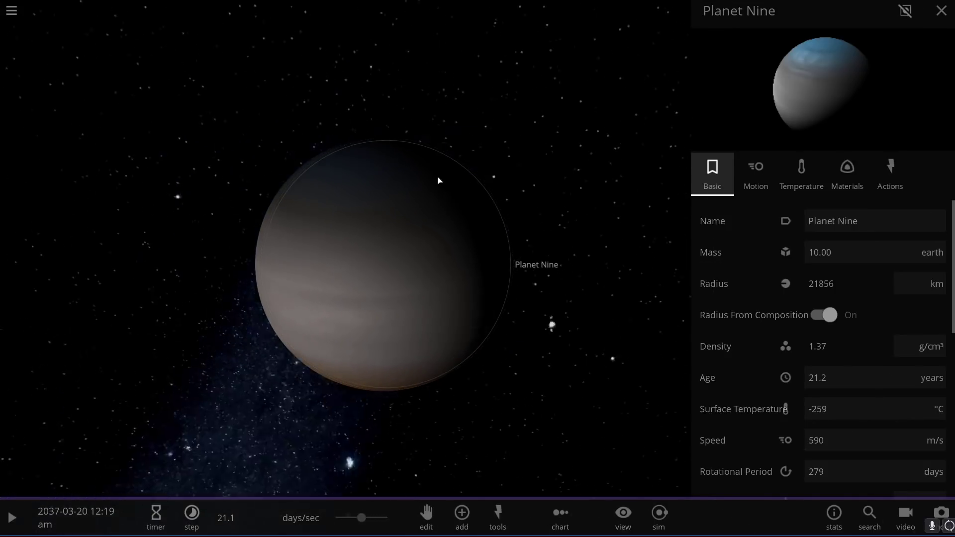
left_click_drag(437, 180, 593, 176)
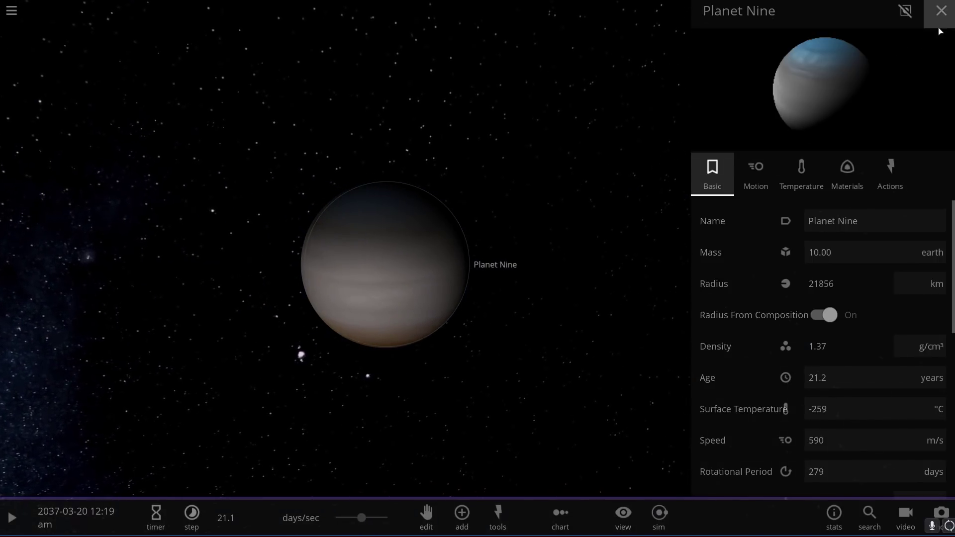
- Resume the simulation and examine Planet Nine's temperature properties alongside the planet itself
key("space")
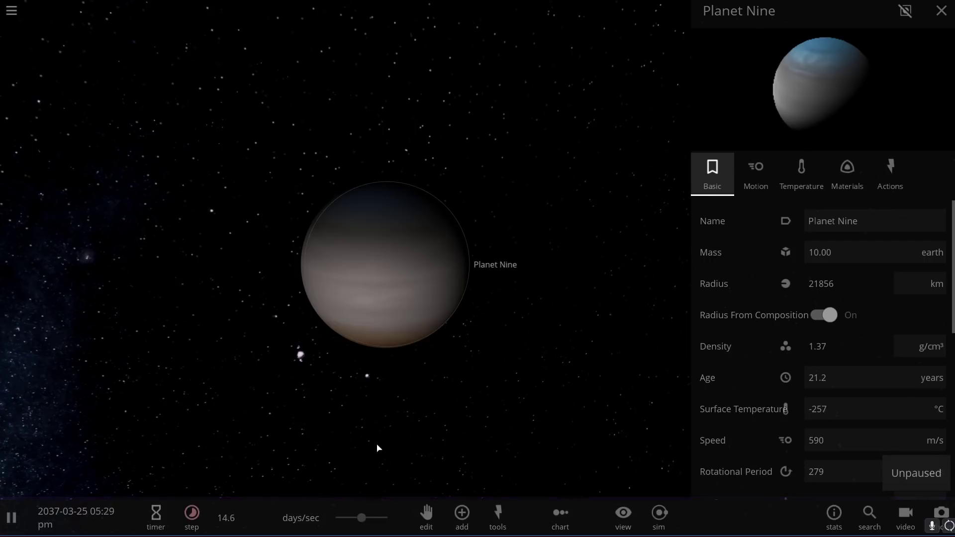
left_click(802, 191)
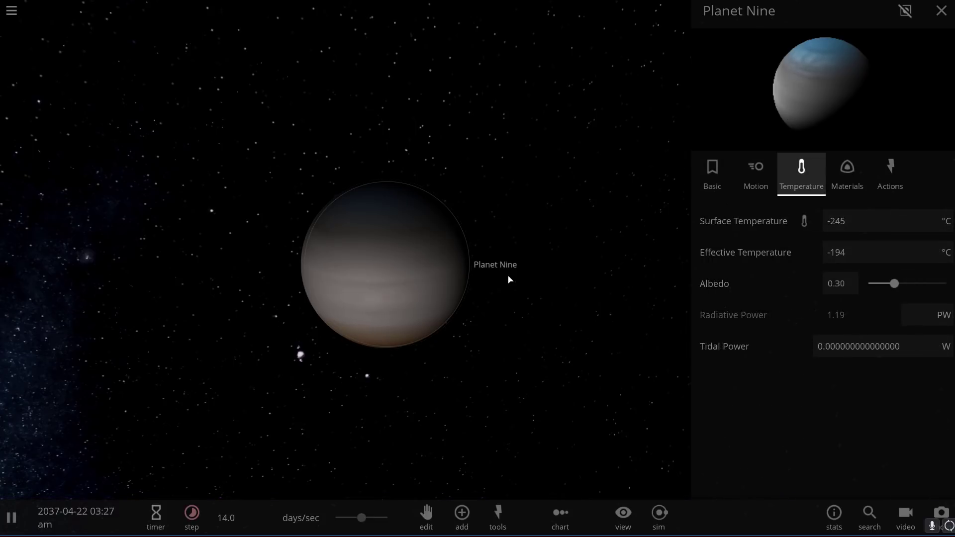
scroll(373, 309, "up", 3)
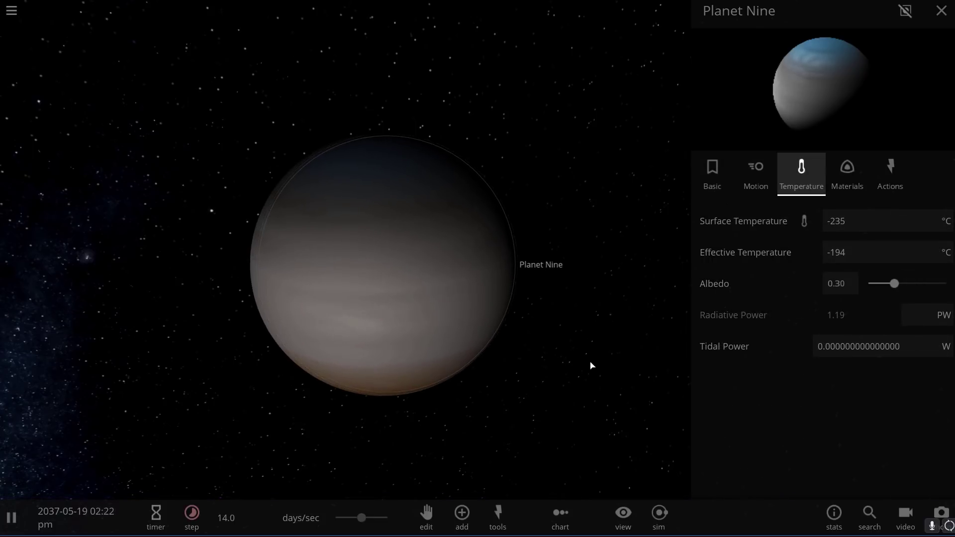
scroll(595, 355, "down", 3)
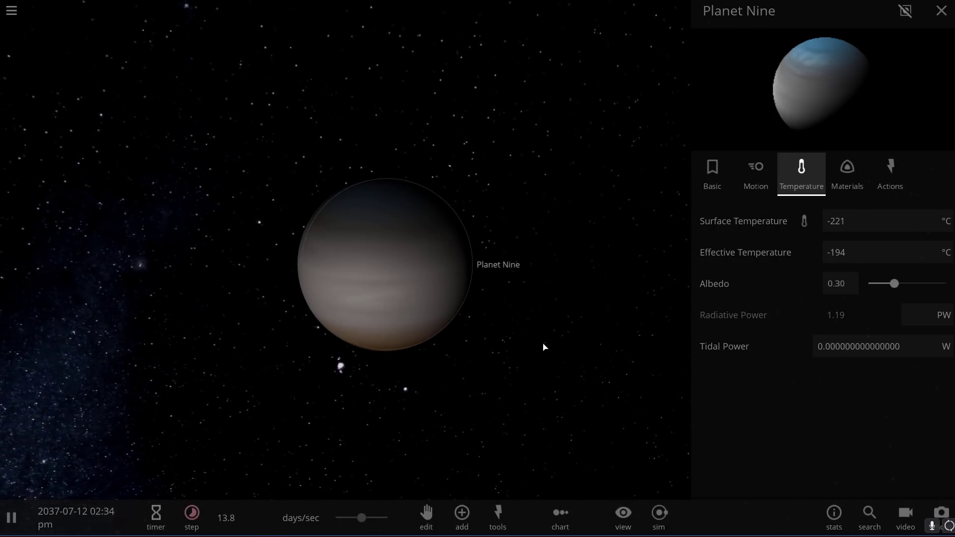
scroll(544, 347, "down", 2)
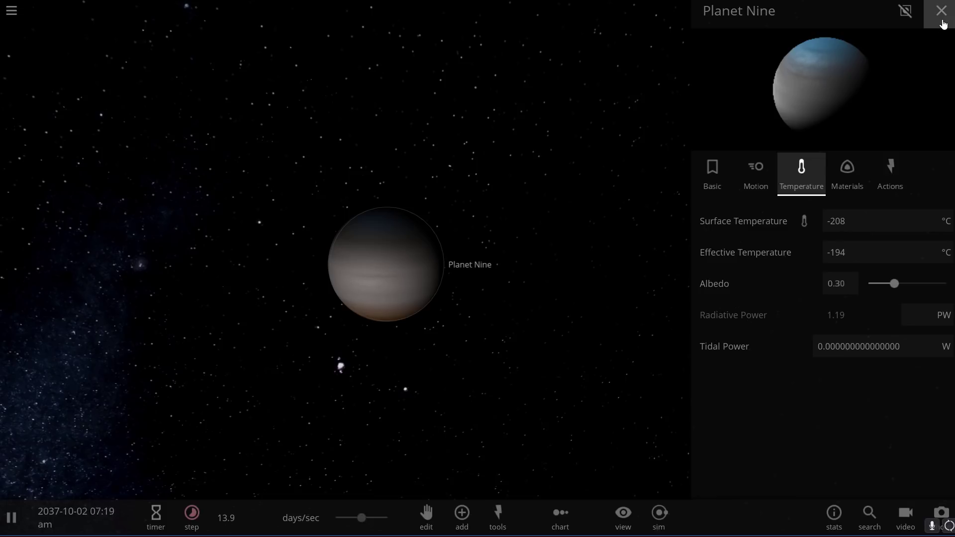
scroll(473, 311, "down", 2)
left_click_drag(449, 333, 348, 356)
scroll(433, 309, "down", 3)
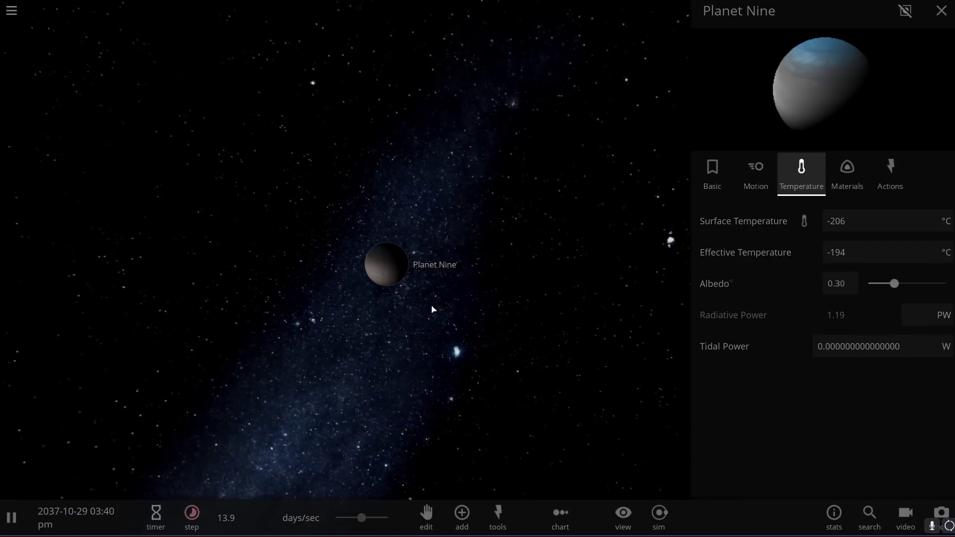
left_click_drag(432, 309, 355, 323)
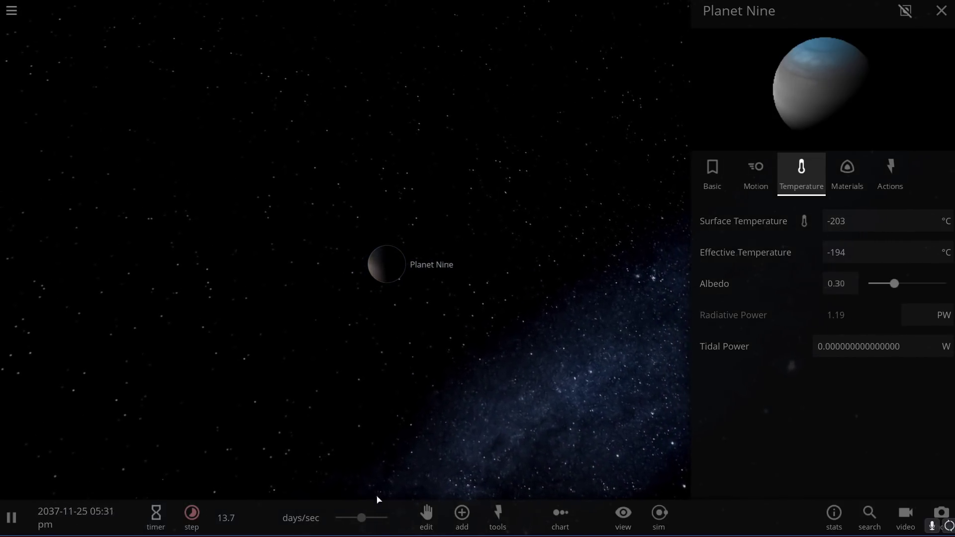
- Add several random moons in Orbit mode around Planet Nine, starting about 3.2 million km from it
left_click(453, 531)
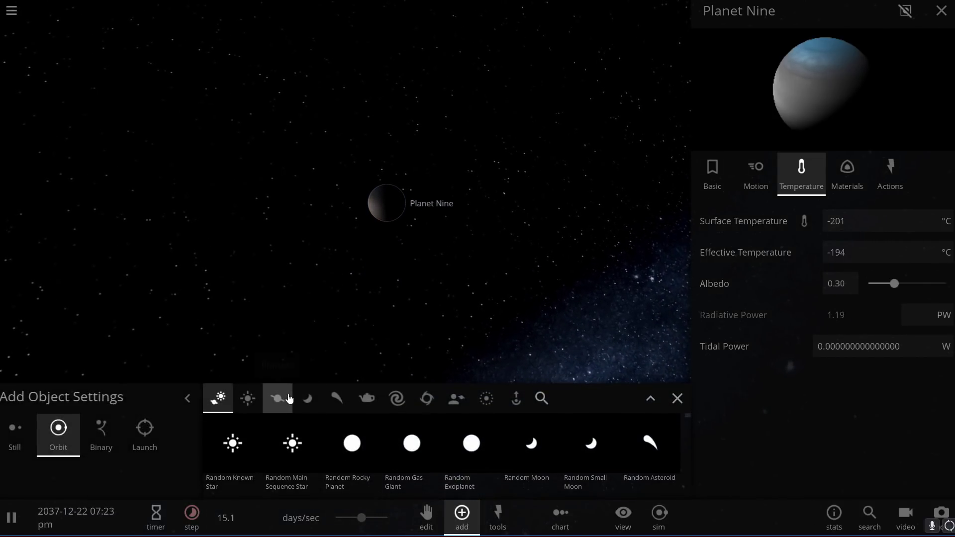
left_click(309, 400)
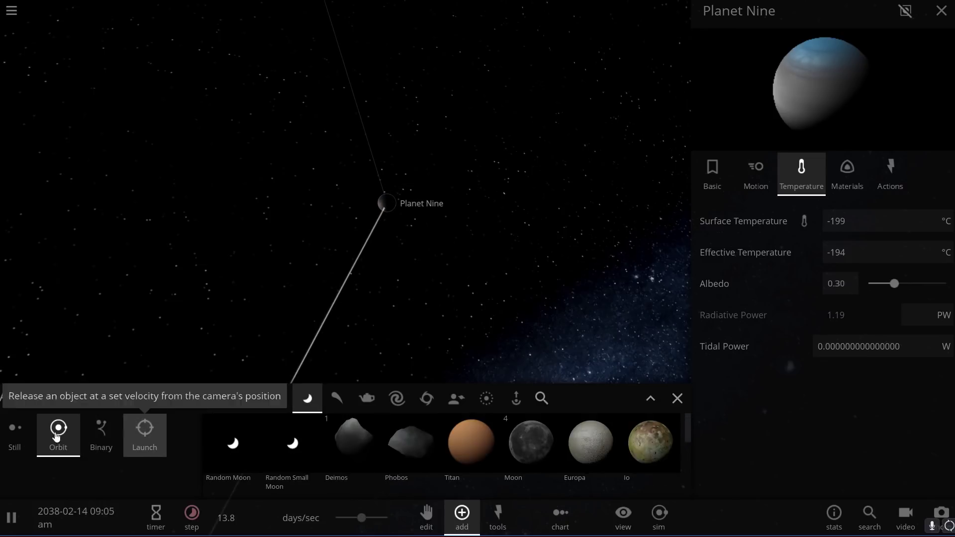
left_click(332, 401)
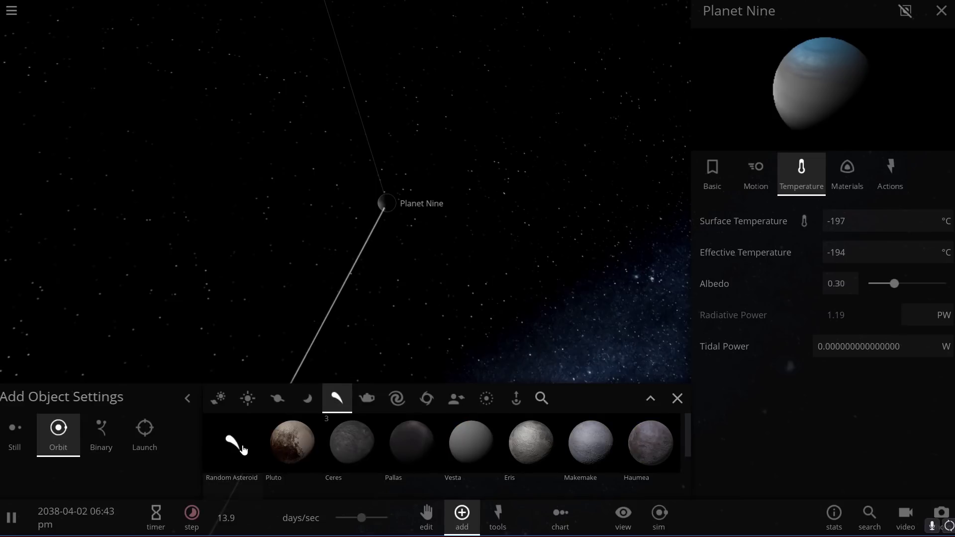
left_click(307, 398)
left_click(234, 453)
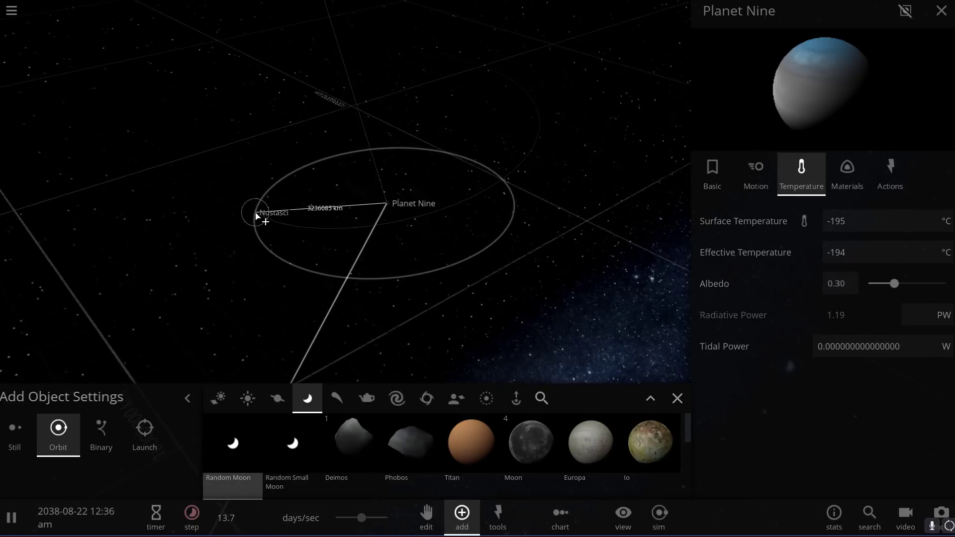
left_click(255, 216)
left_click(347, 215)
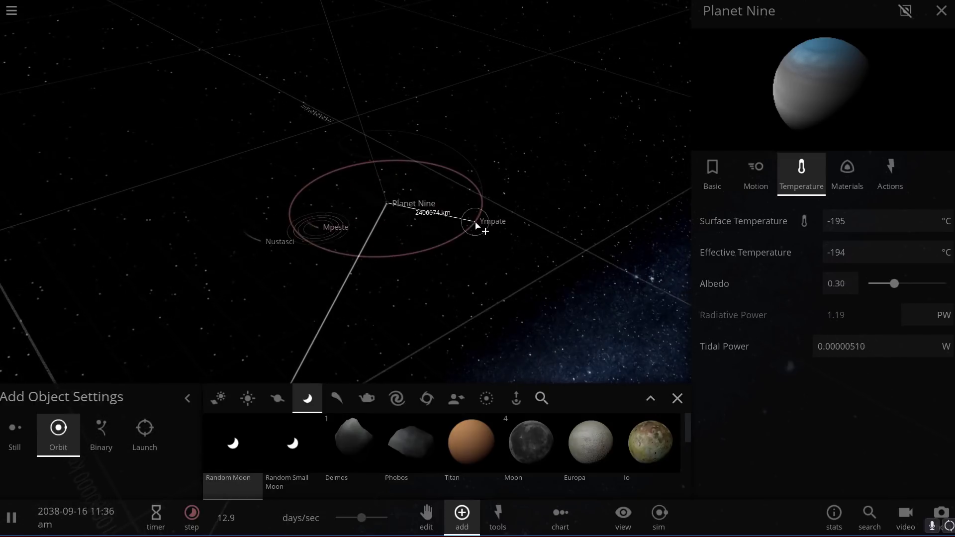
left_click(488, 207)
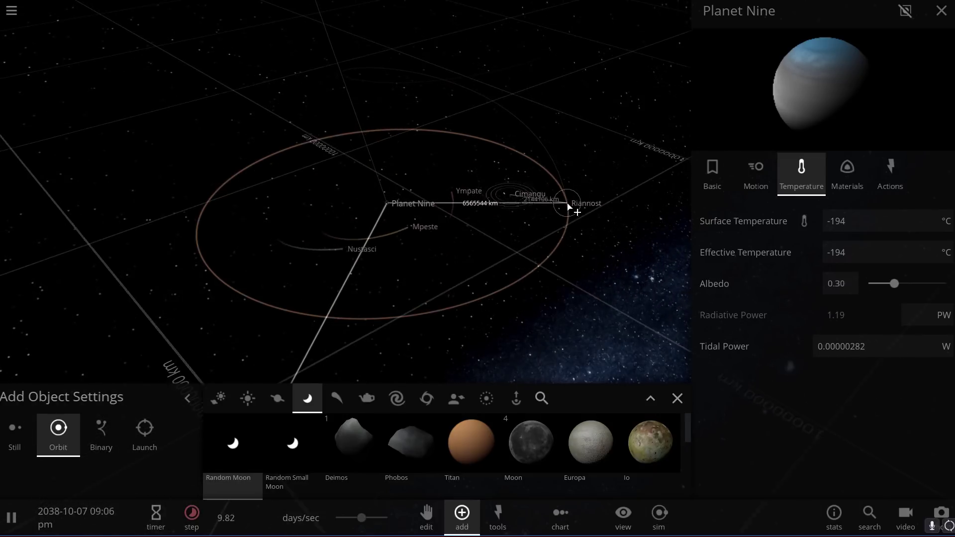
left_click(593, 194)
- Place more random moons in much wider orbits around Planet Nine, including one about 7.5 AU away, and finish adding objects
scroll(588, 201, "down", 1)
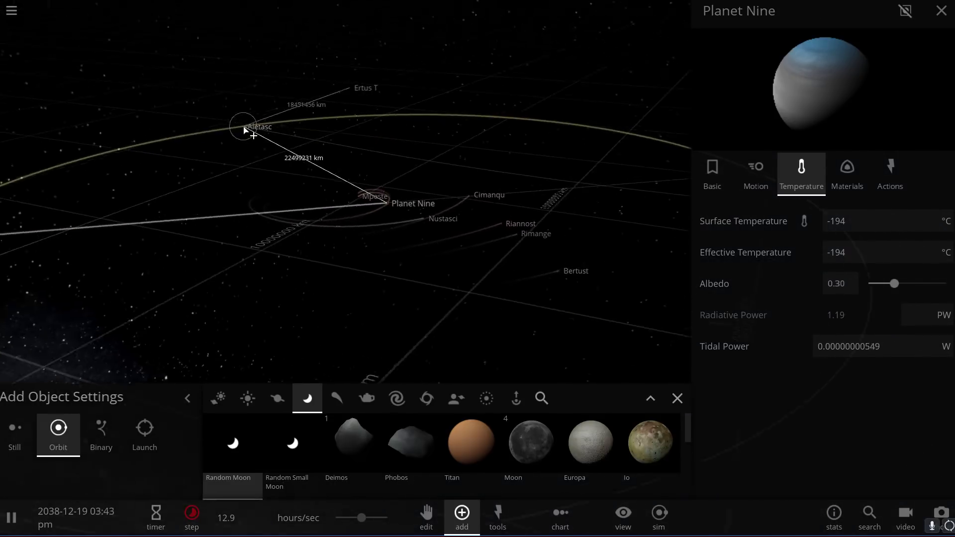
right_click_drag(312, 155, 360, 160)
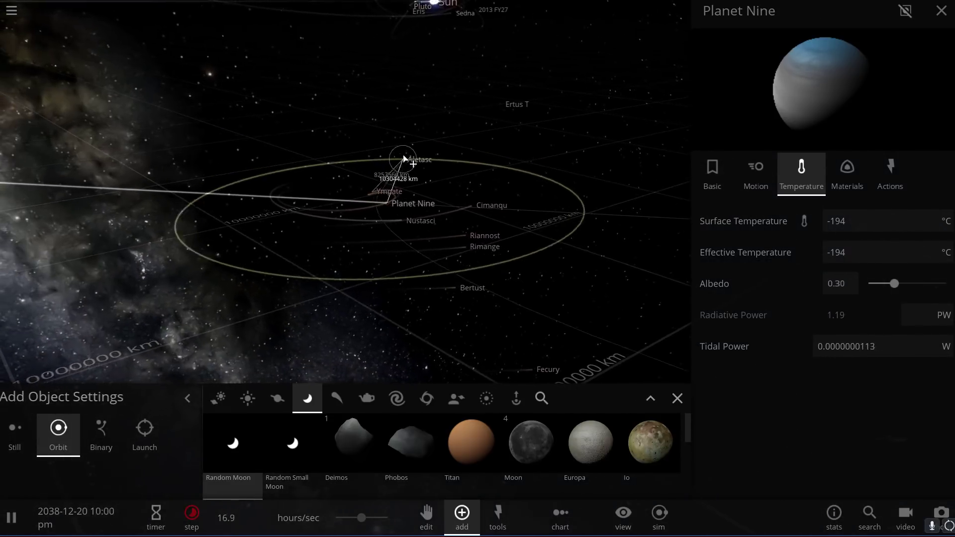
right_click_drag(434, 233, 392, 225)
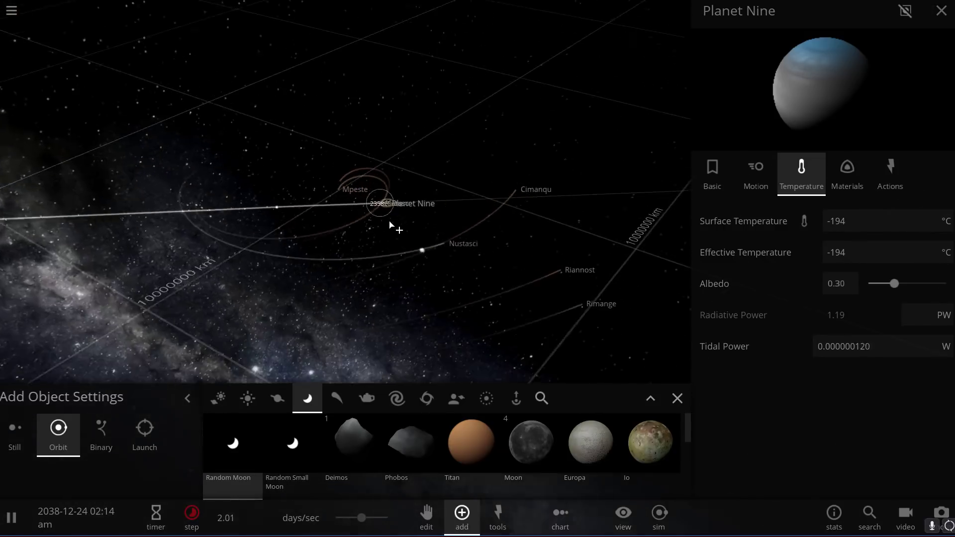
scroll(394, 222, "up", 2)
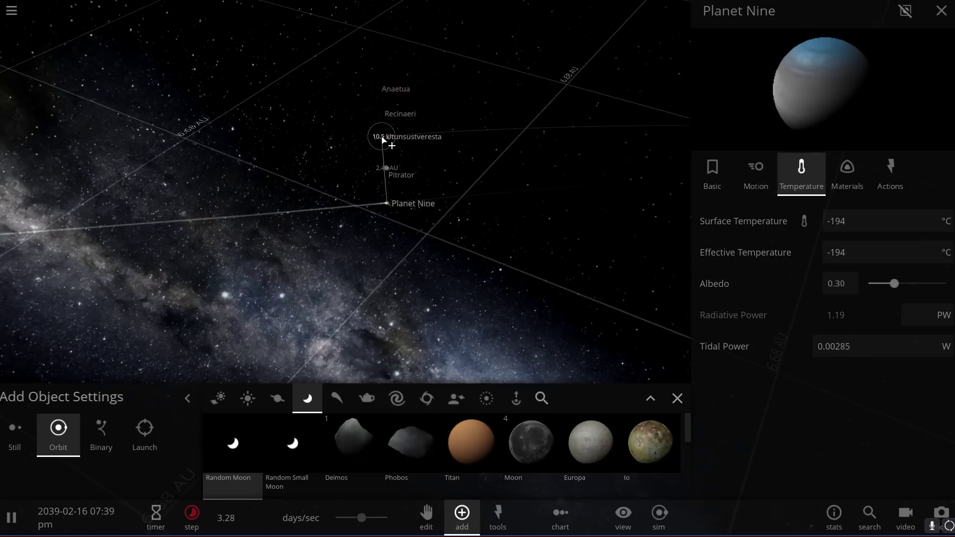
scroll(374, 137, "down", 5)
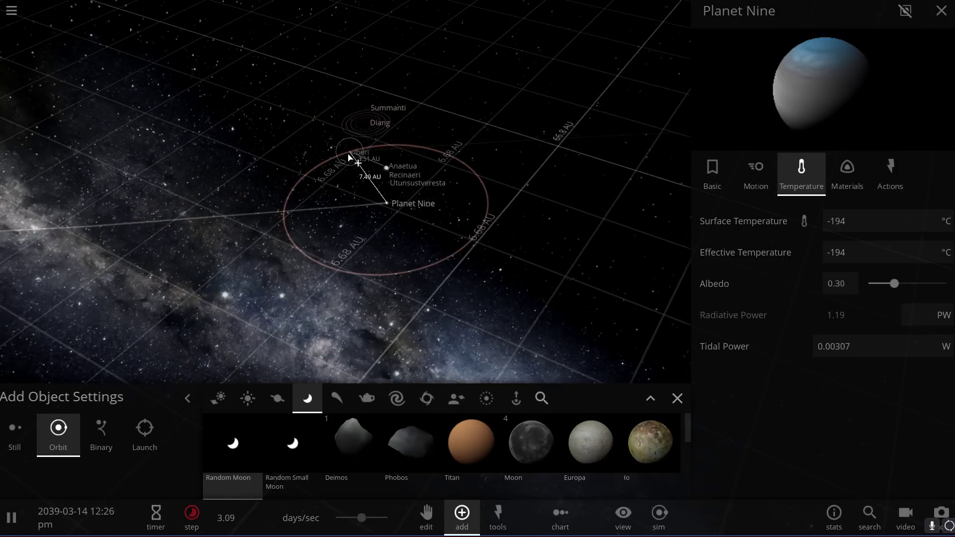
scroll(371, 196, "up", 2)
left_click(373, 195)
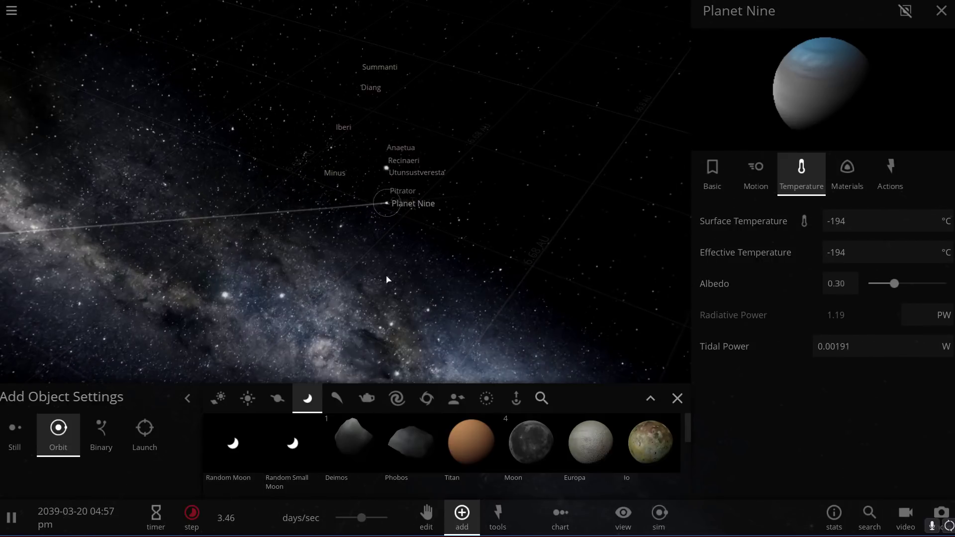
left_click_drag(387, 279, 393, 264)
left_click(678, 398)
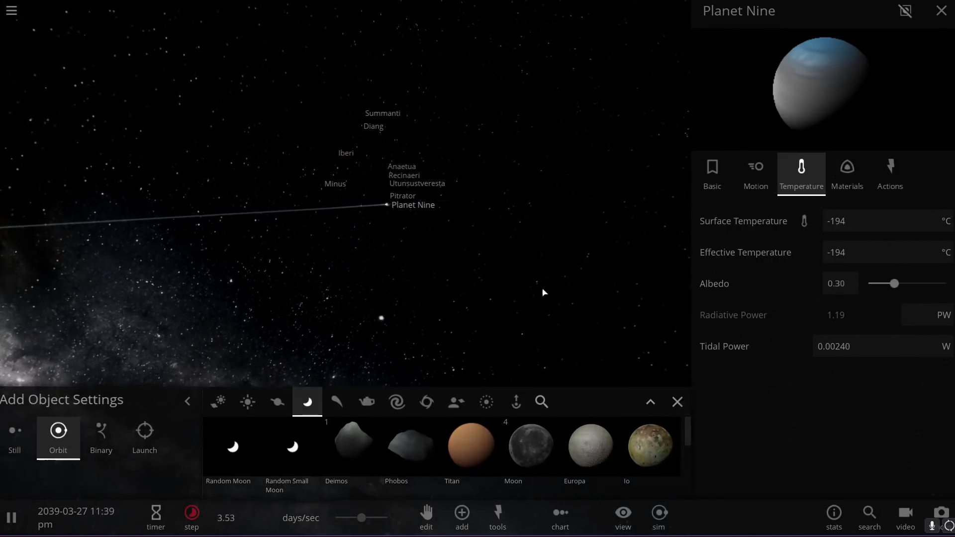
- Turn on the display of orbits to show the paths of the moons around Planet Nine
scroll(420, 310, "up", 2)
left_click_drag(403, 291, 473, 423)
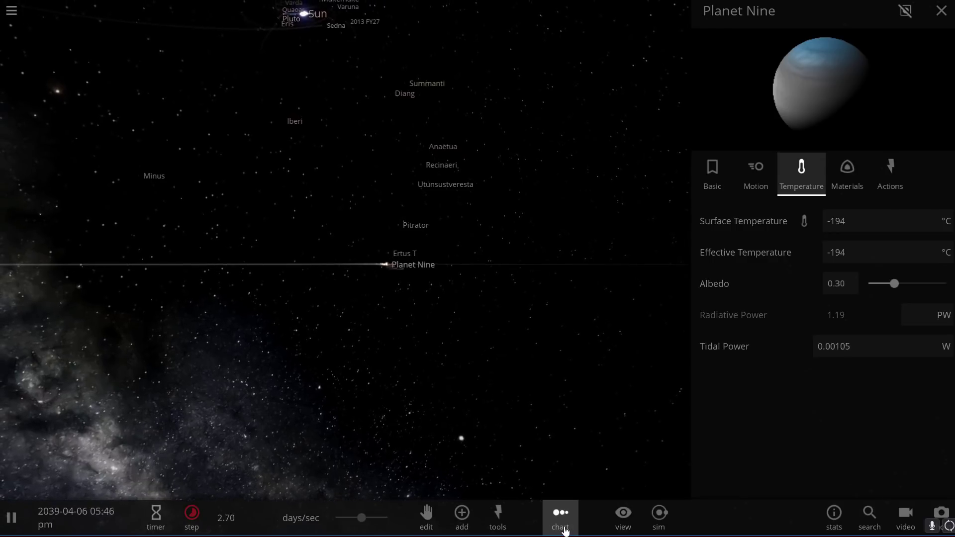
left_click(566, 531)
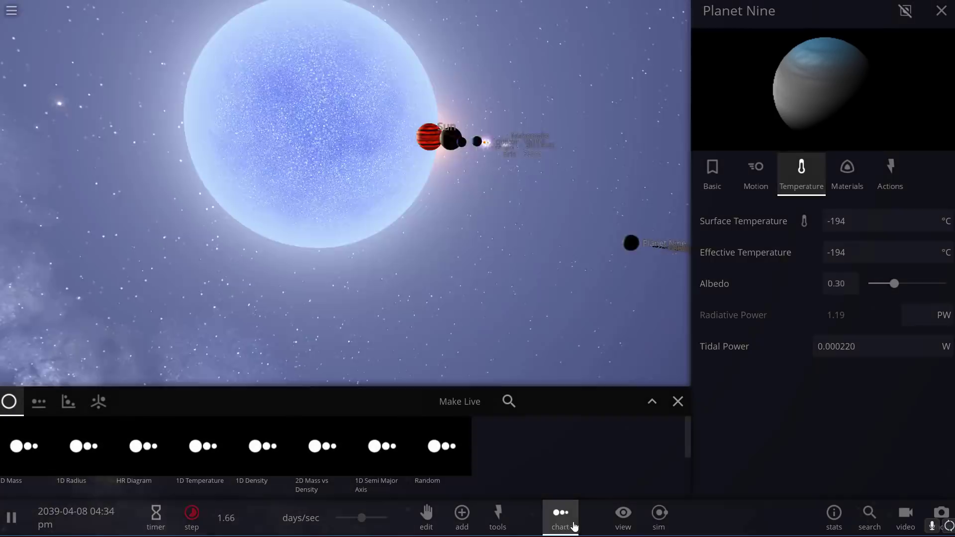
left_click(571, 524)
left_click(622, 520)
left_click(529, 475)
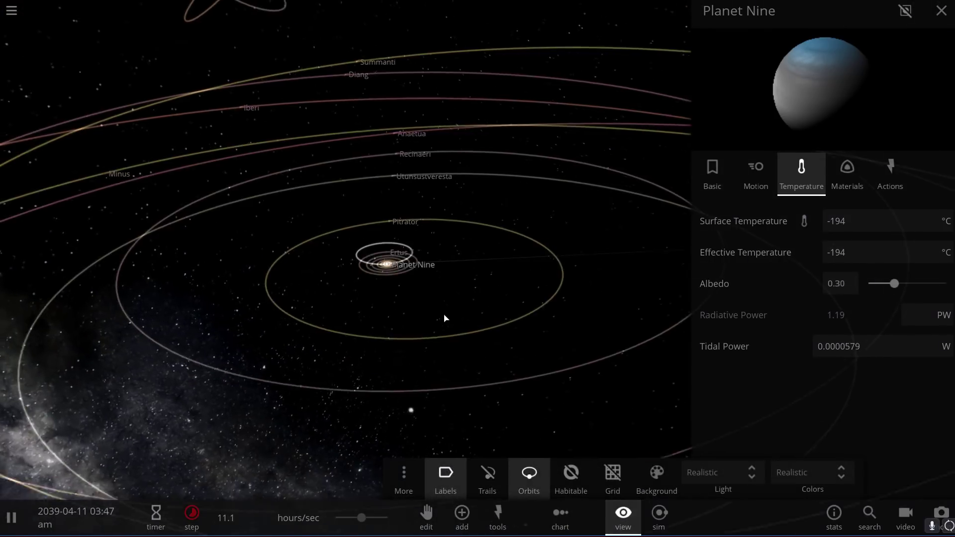
- Examine the moons' orbits around Planet Nine from near and far, and bring up the properties of the moon Ertus T
left_click_drag(429, 309, 389, 285)
scroll(389, 285, "up", 5)
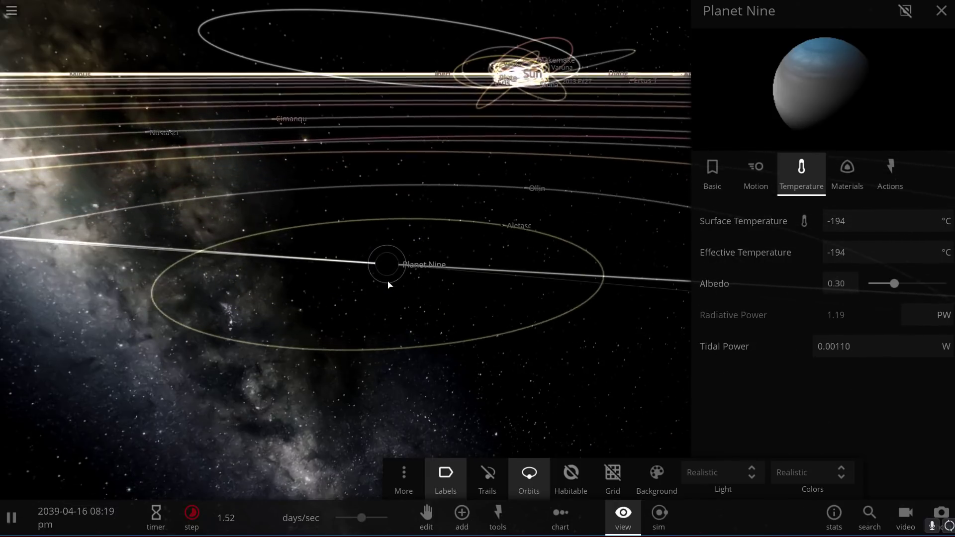
left_click_drag(388, 285, 561, 297)
scroll(390, 298, "up", 3)
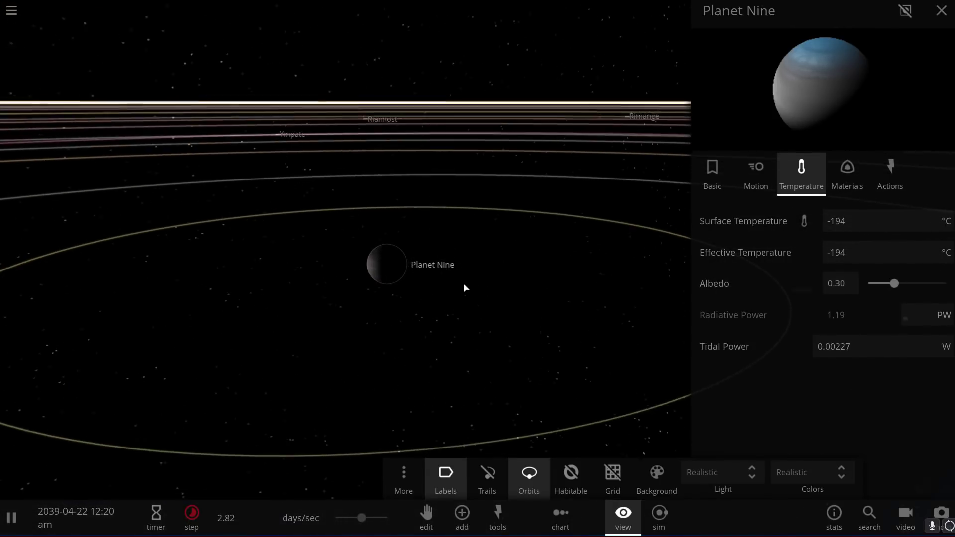
scroll(465, 289, "up", 5)
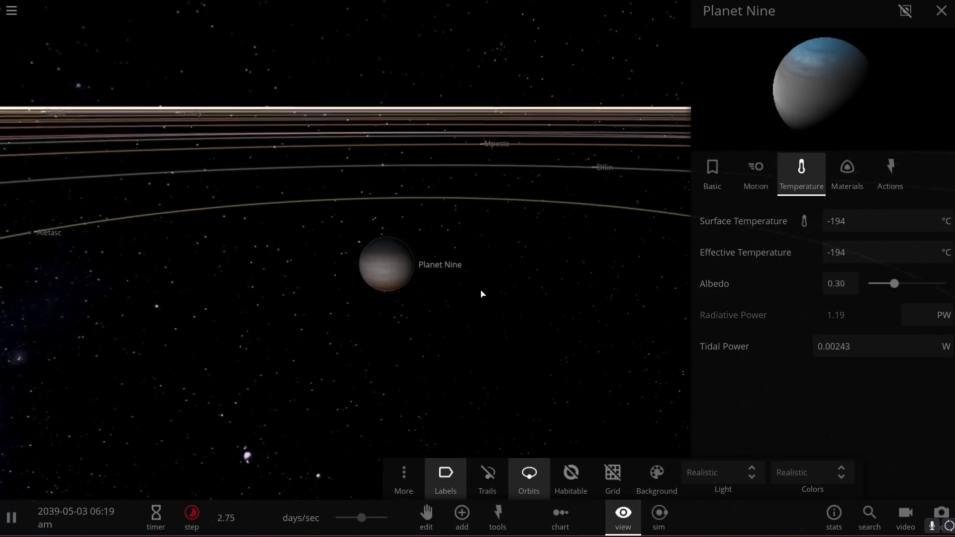
scroll(476, 304, "down", 10)
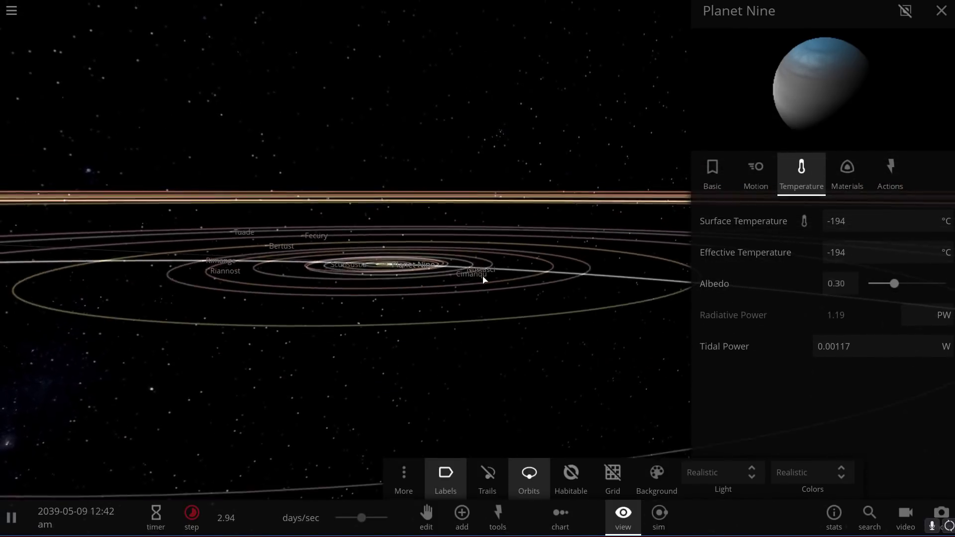
left_click_drag(477, 299, 420, 300)
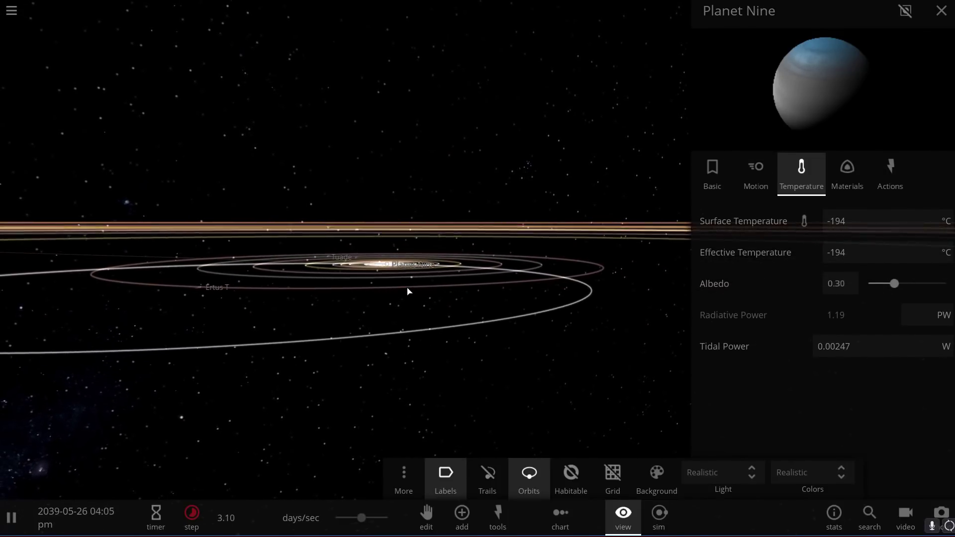
left_click(201, 297)
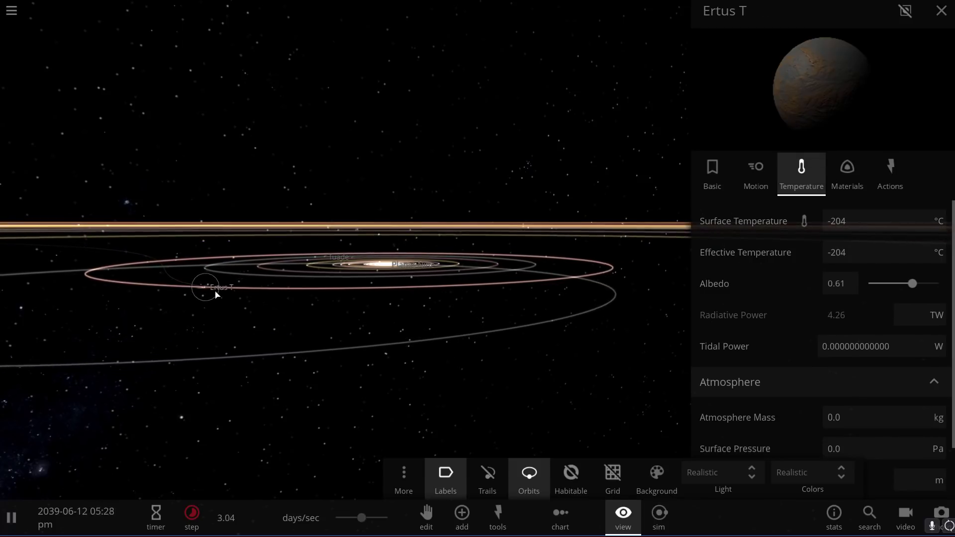
- Examine the inner moons' orbits around Planet Nine from several angles, and close the properties of the moon Ertus T
left_click_drag(282, 279, 252, 285)
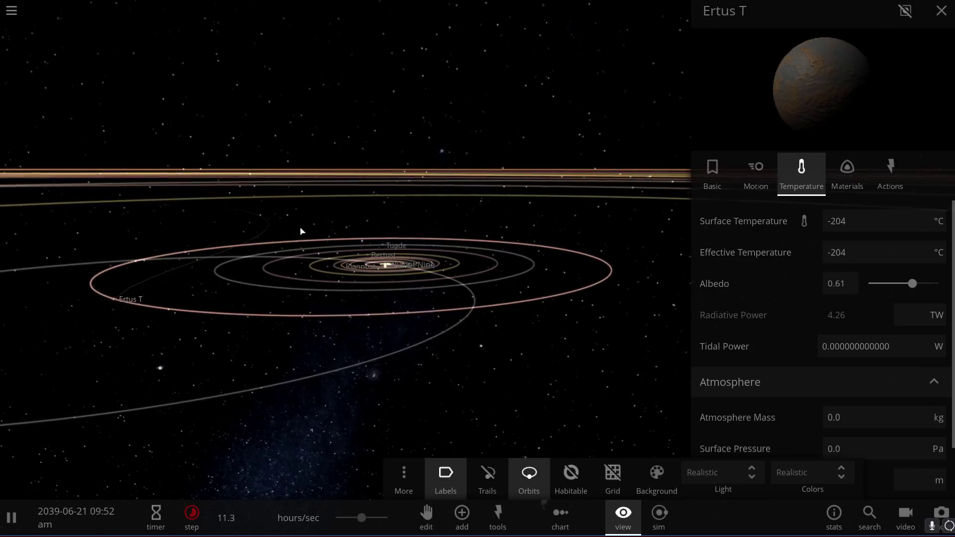
scroll(358, 249, "up", 8)
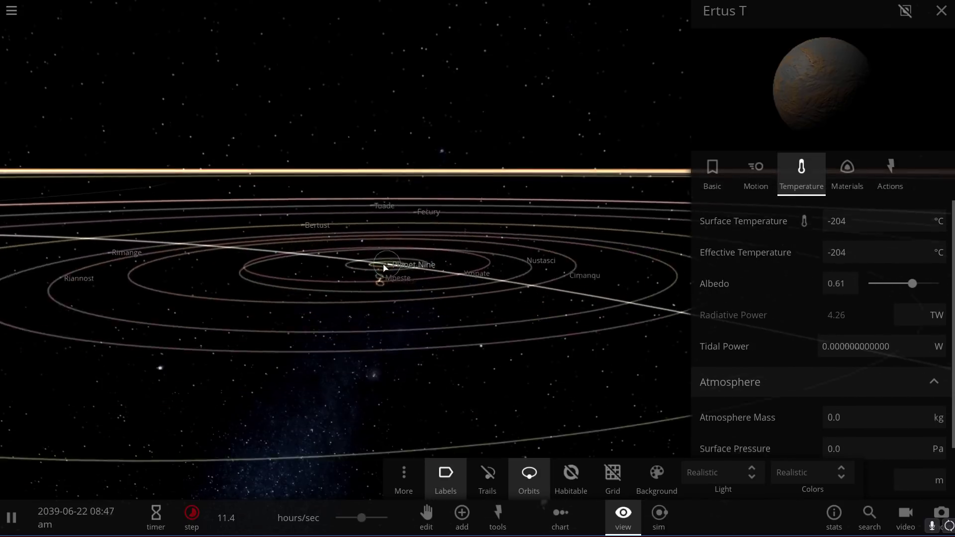
left_click_drag(414, 284, 467, 264)
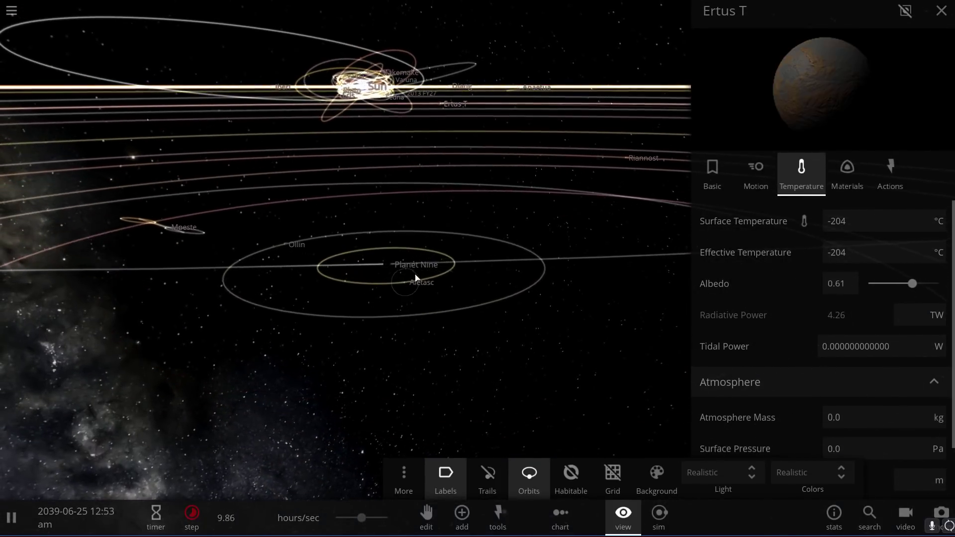
left_click_drag(411, 289, 431, 292)
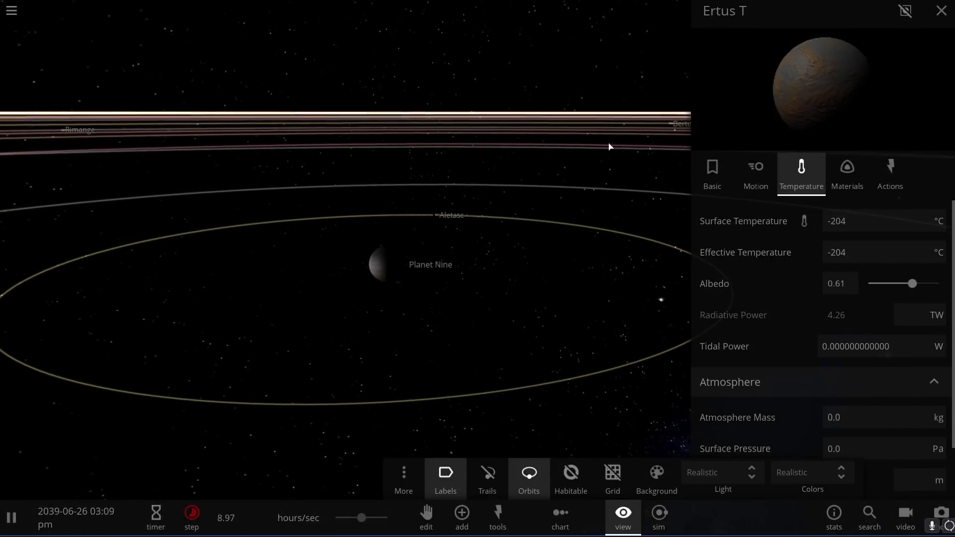
left_click(937, 23)
- Inspect Planet Nine up close and the orbits of its innermost moons, ending with a wide view of the whole moon system
scroll(584, 222, "up", 5)
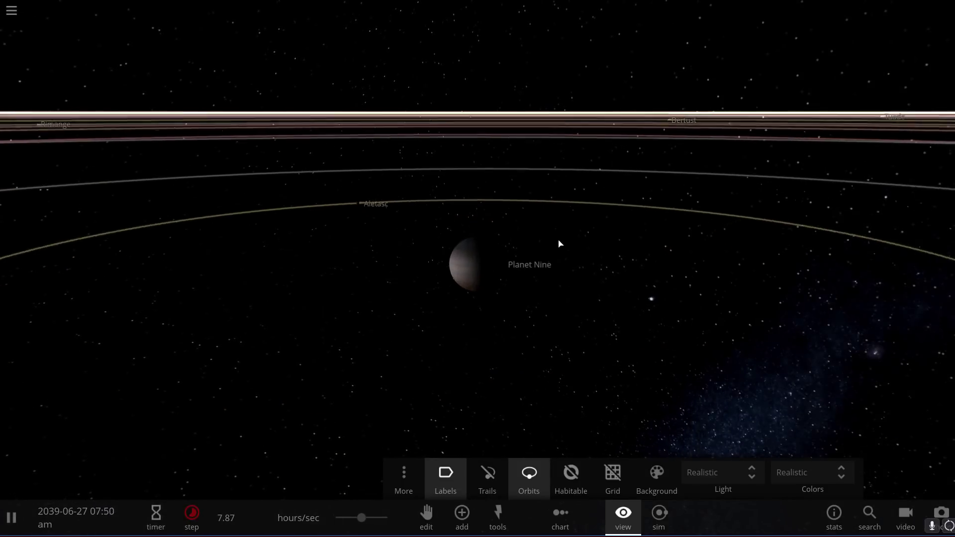
scroll(500, 270, "up", 3)
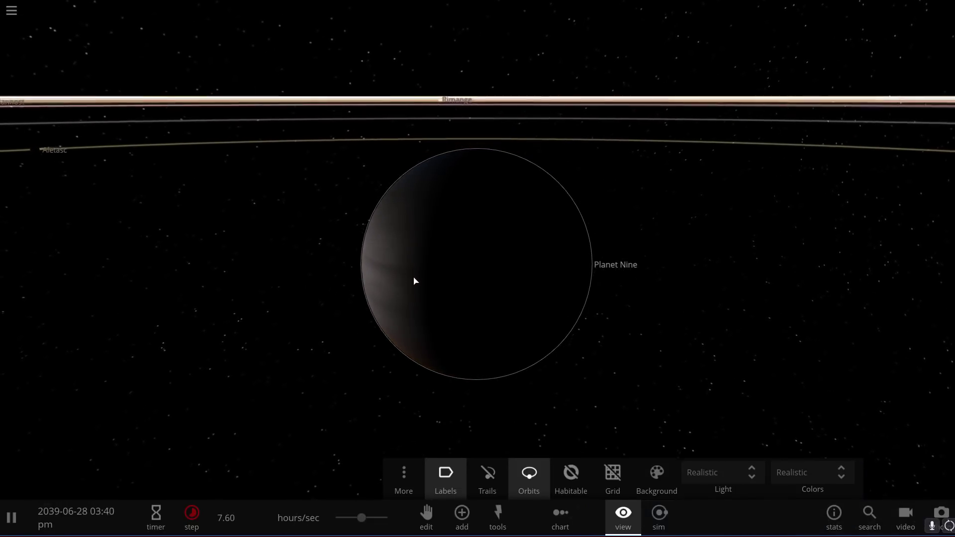
scroll(481, 242, "down", 3)
scroll(481, 241, "down", 5)
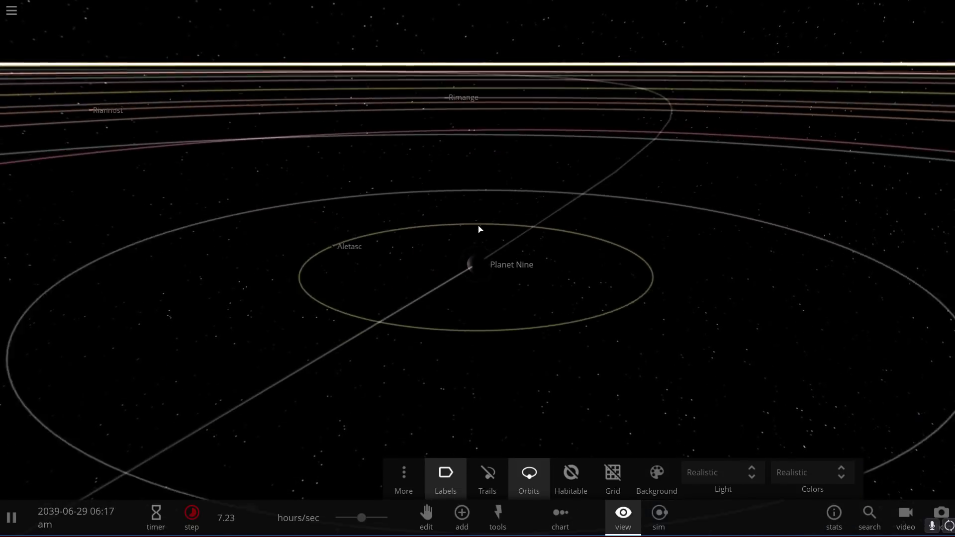
left_click_drag(412, 261, 380, 249)
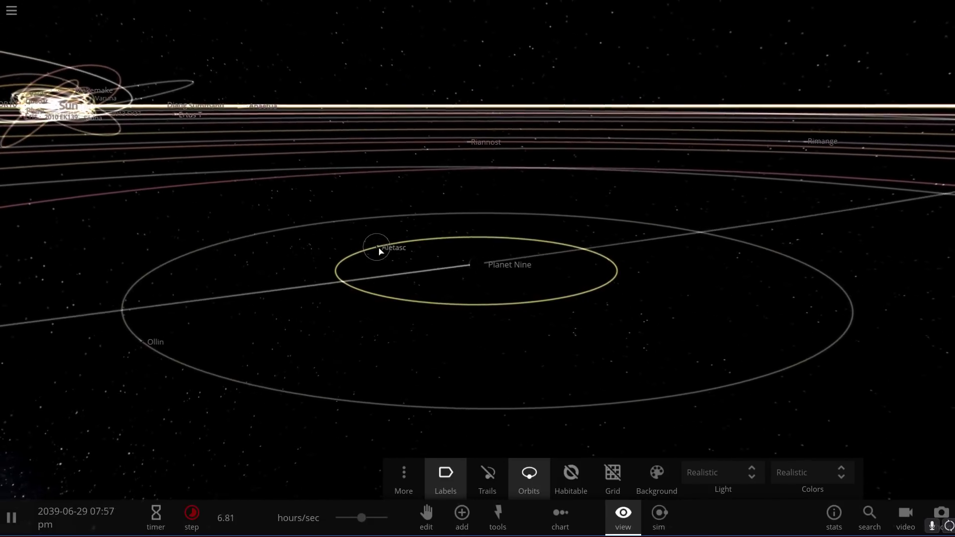
scroll(470, 253, "up", 10)
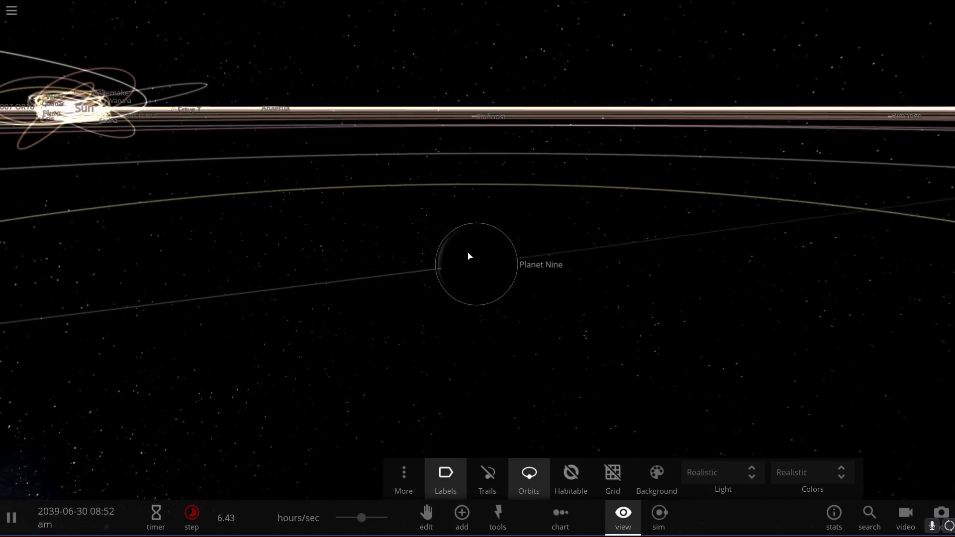
left_click_drag(630, 280, 563, 274)
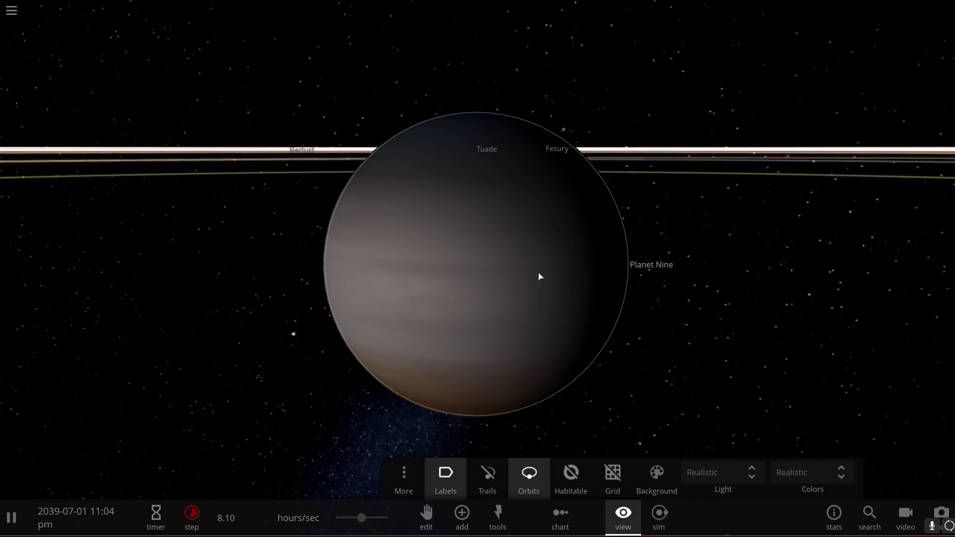
scroll(569, 279, "down", 10)
left_click_drag(512, 298, 509, 326)
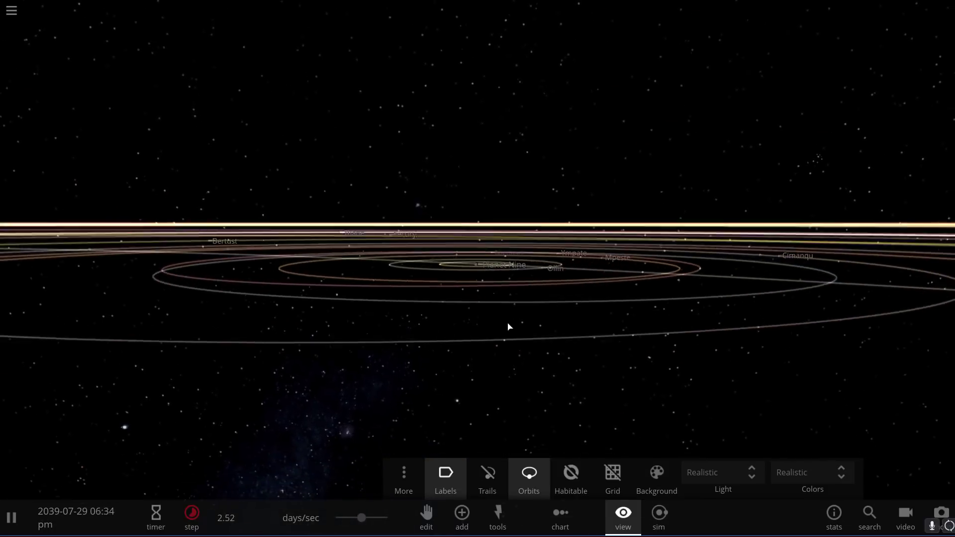
- Centre the view on the moon Riannost with the simulation briefly paused, and turn the orbit display back on
key("space")
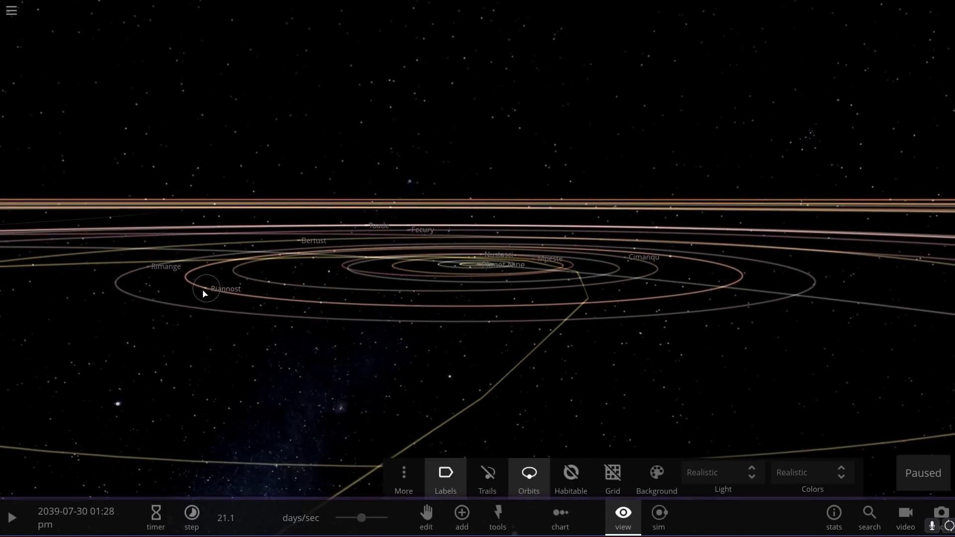
left_click(210, 294)
key("space")
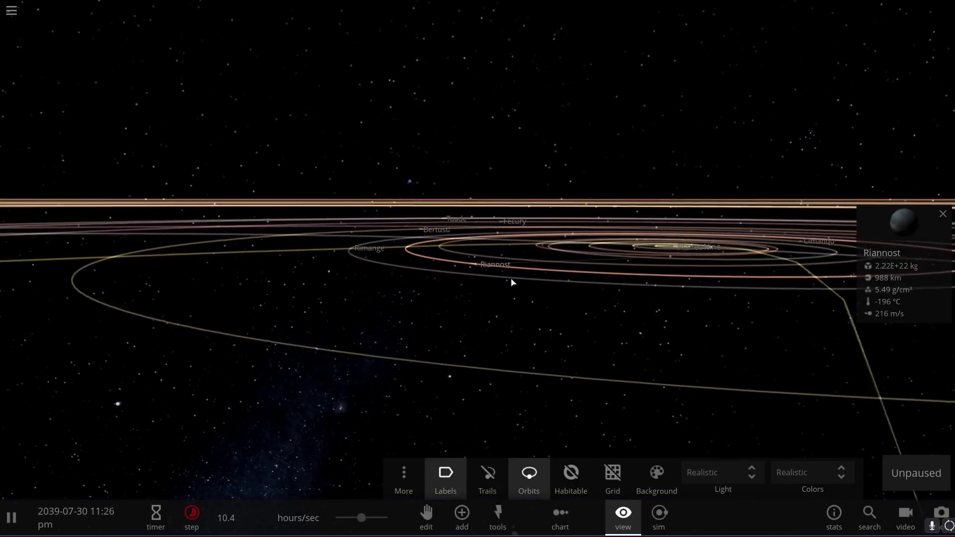
scroll(449, 284, "up", 3)
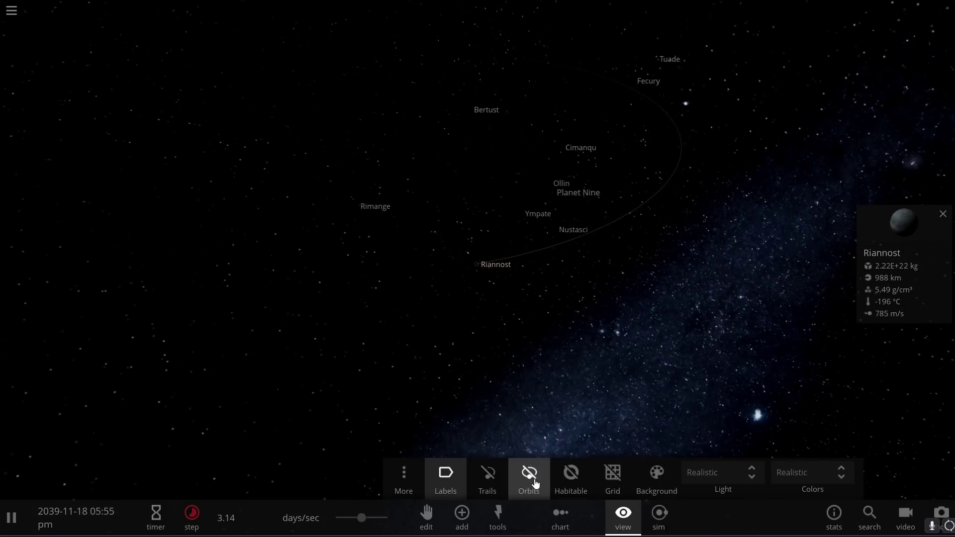
left_click(529, 478)
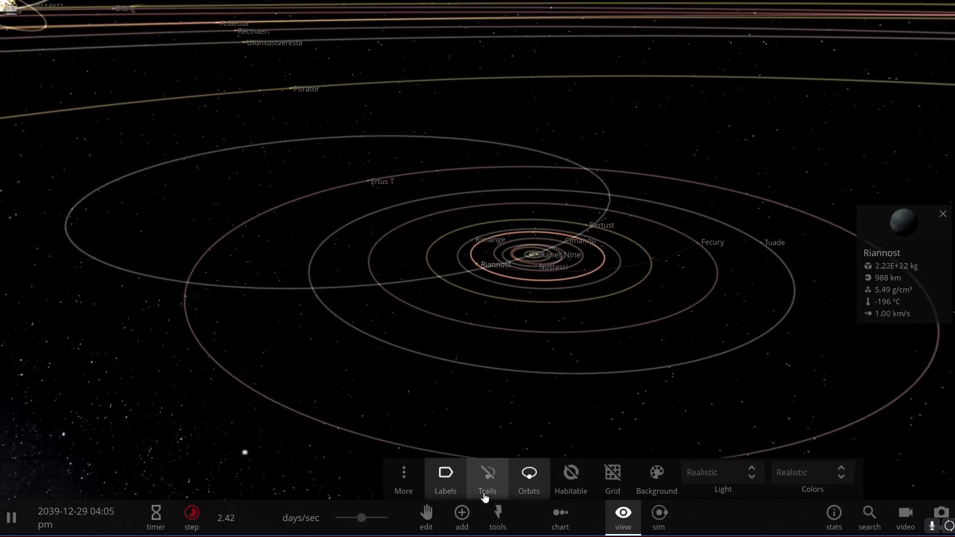
- Add many random moons in Orbit mode on variously tilted paths around Planet Nine, starting about 25 million km out, and finish adding objects
left_click(461, 514)
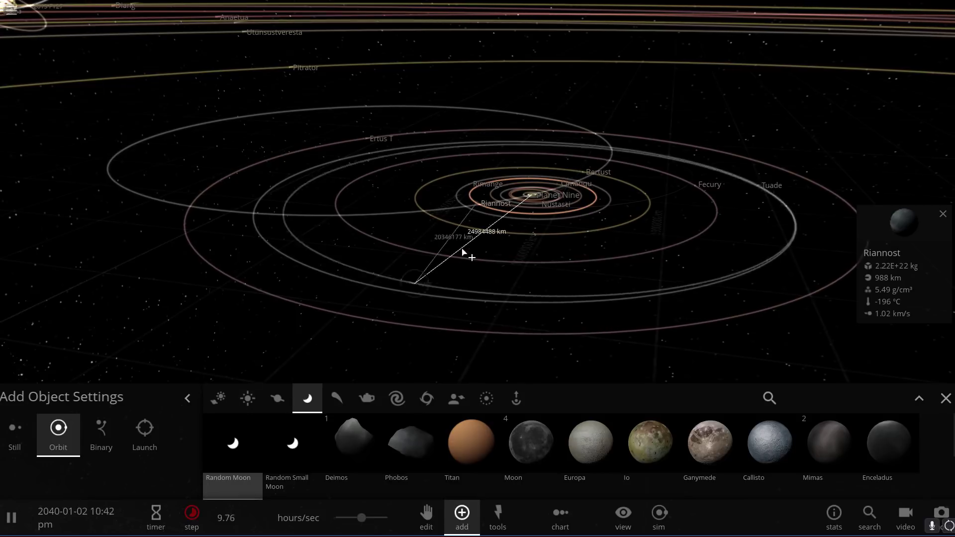
right_click_drag(462, 252, 469, 313)
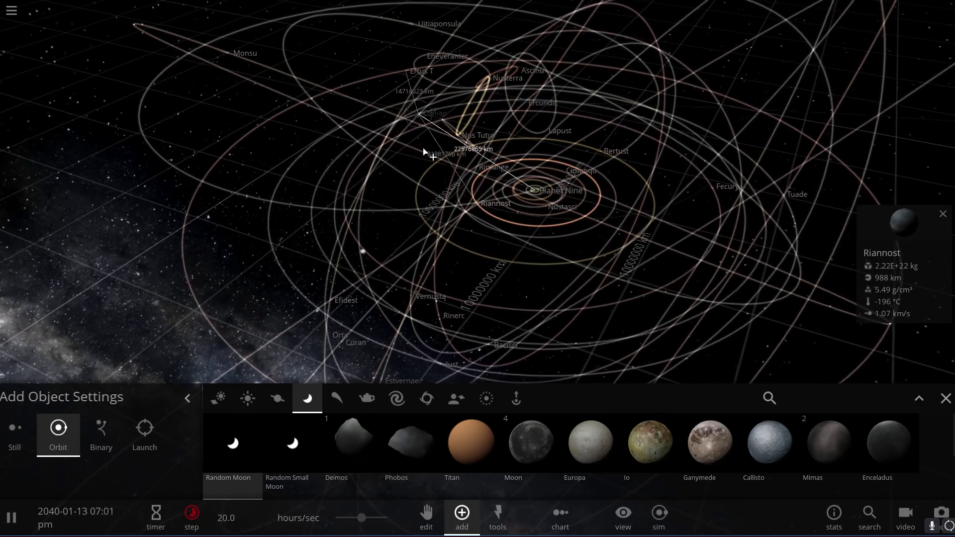
right_click_drag(459, 251, 368, 195)
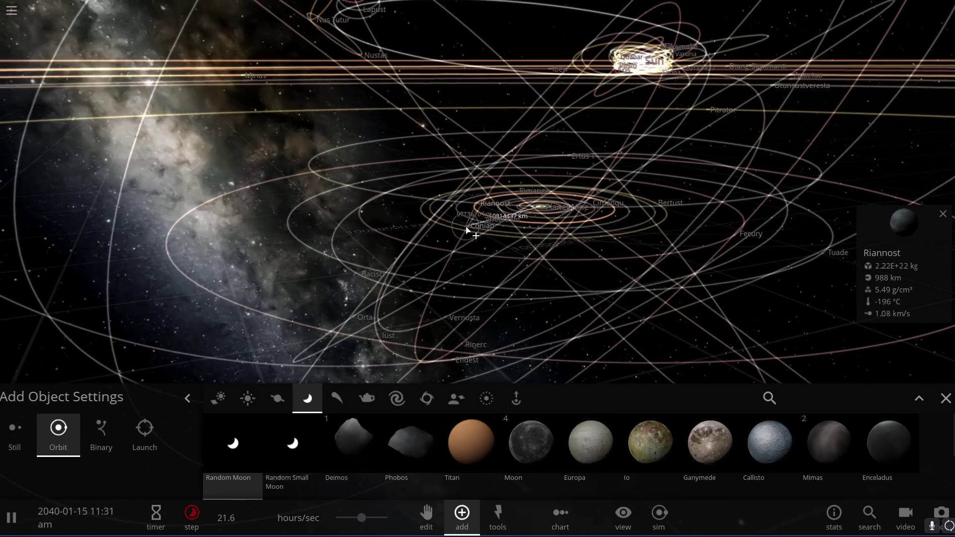
left_click(470, 340)
right_click_drag(375, 175, 629, 284)
right_click(397, 261)
scroll(393, 259, "down", 3)
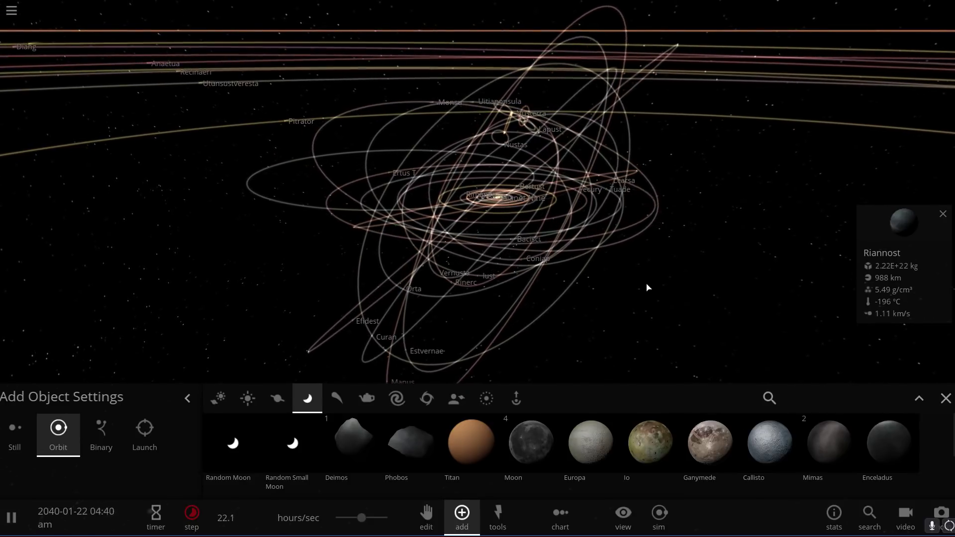
left_click(946, 399)
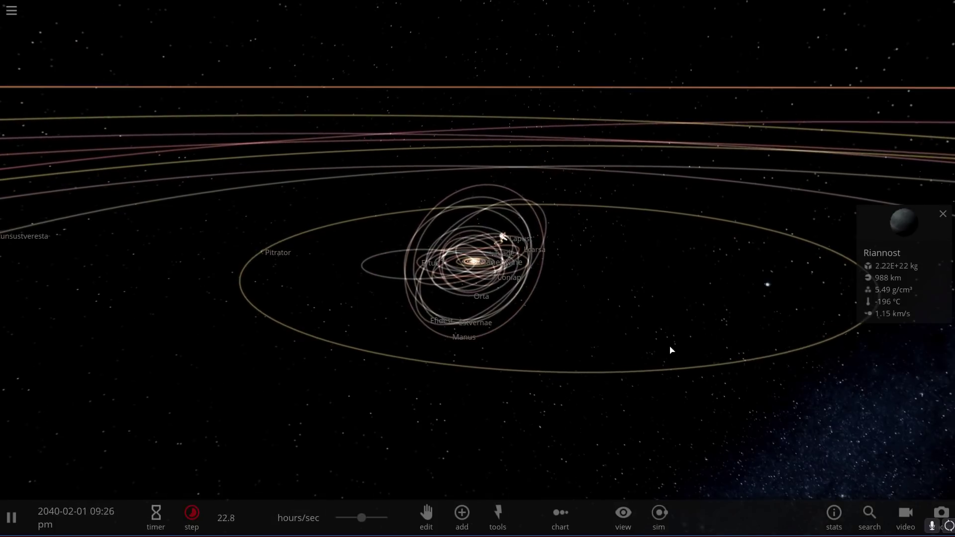
- Examine the tilted, crossing moon orbits around Planet Nine from different angles, including a wide view out to the most distant moons
right_click_drag(654, 348, 602, 353)
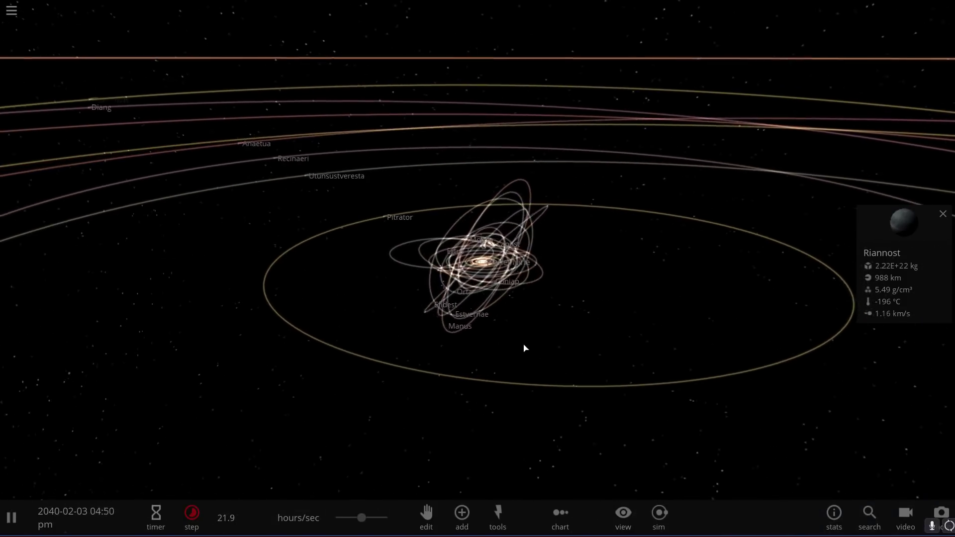
right_click_drag(524, 349, 494, 339)
scroll(542, 334, "up", 3)
right_click_drag(584, 367, 528, 371)
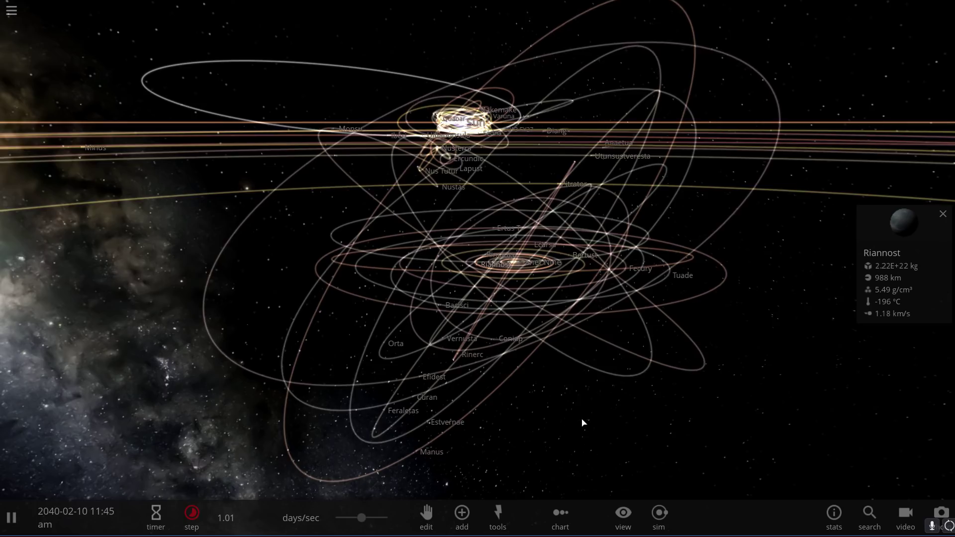
right_click_drag(583, 422, 531, 430)
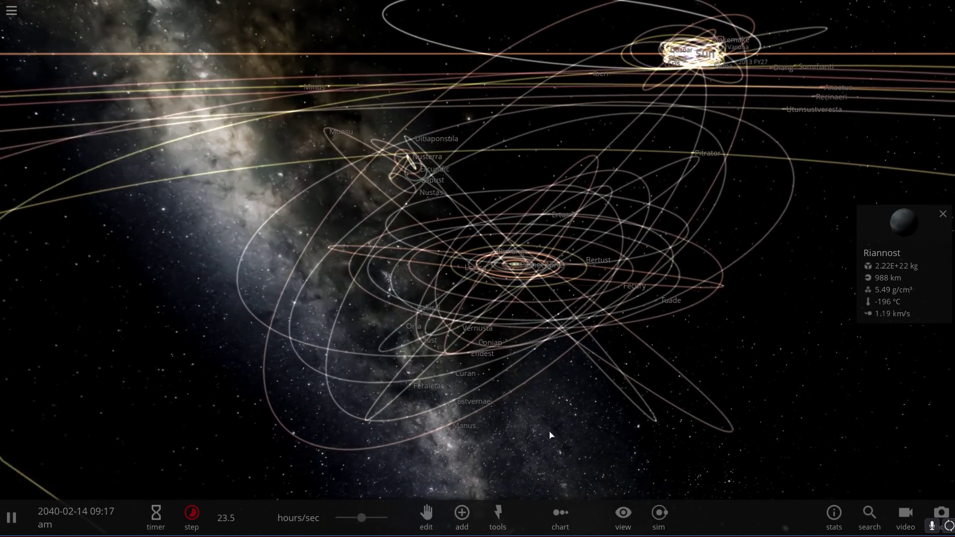
right_click_drag(578, 292, 655, 339)
scroll(641, 302, "down", 10)
scroll(642, 321, "down", 6)
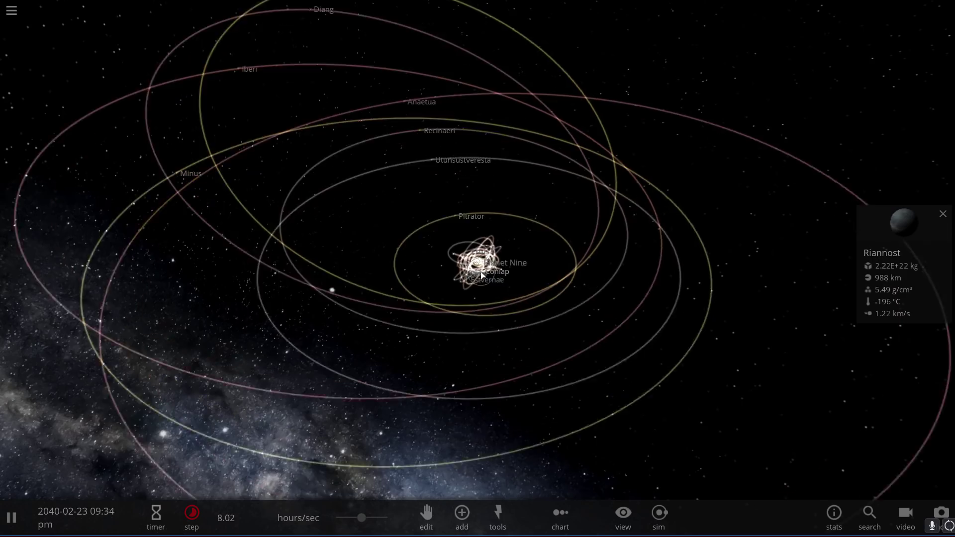
scroll(481, 275, "up", 10)
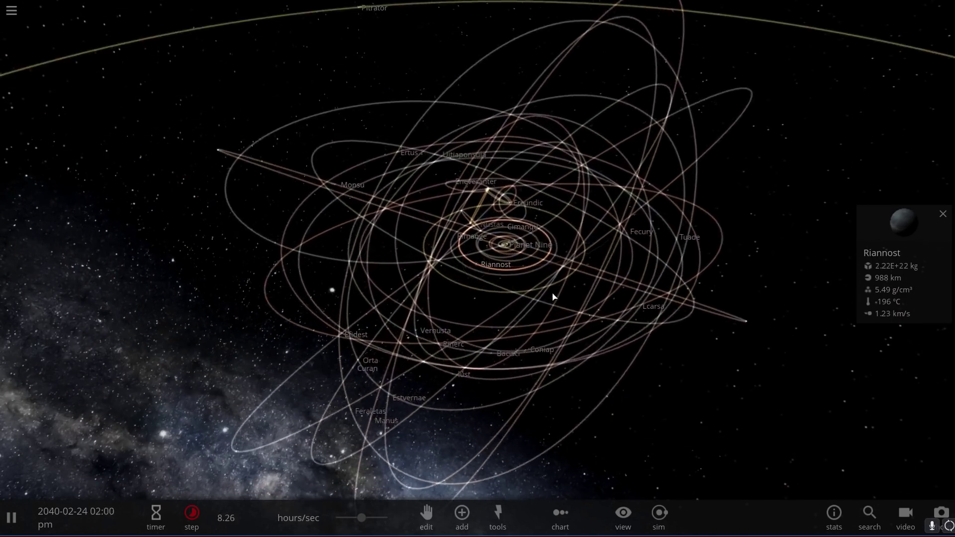
- Centre the view on Planet Nine and inspect it up close amid the crossing orbits of its moons
left_click(528, 234)
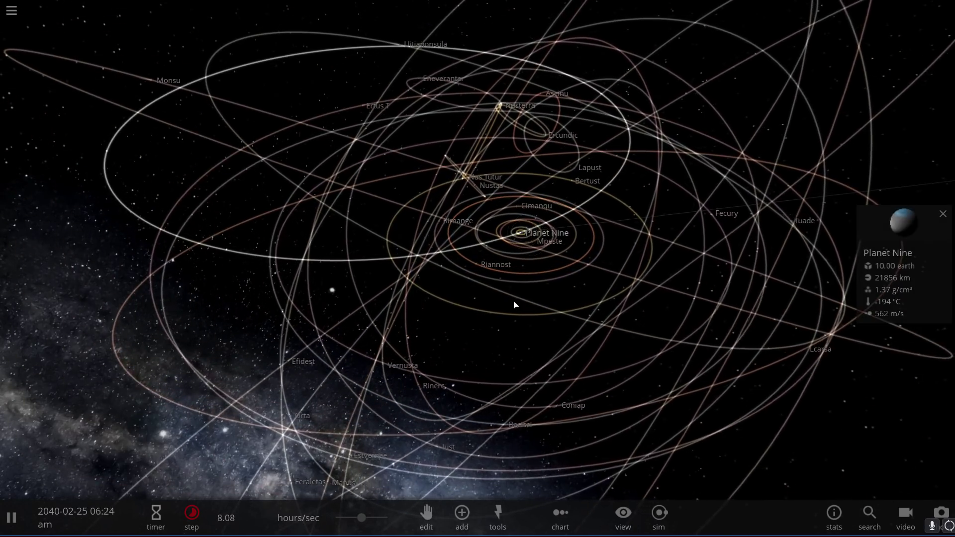
left_click_drag(515, 305, 607, 305)
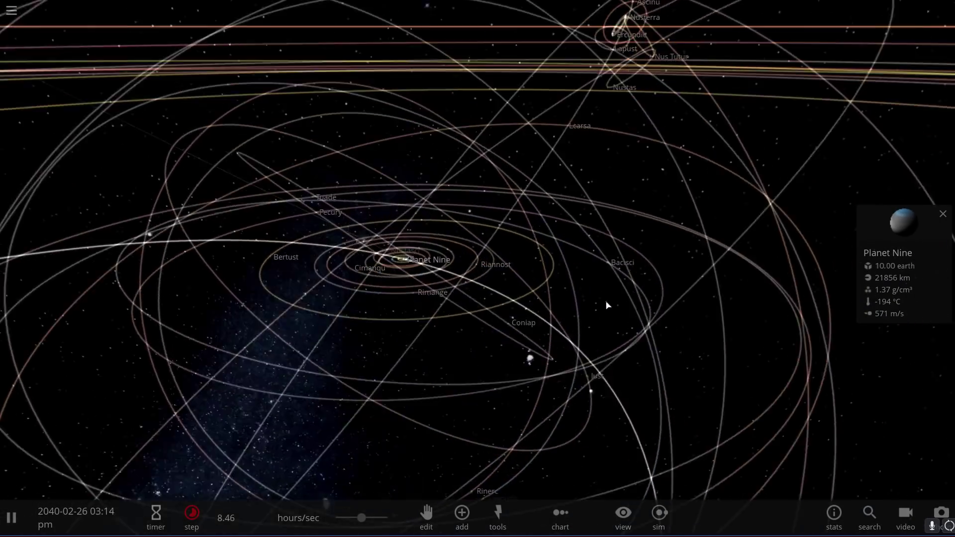
scroll(389, 296, "up", 3)
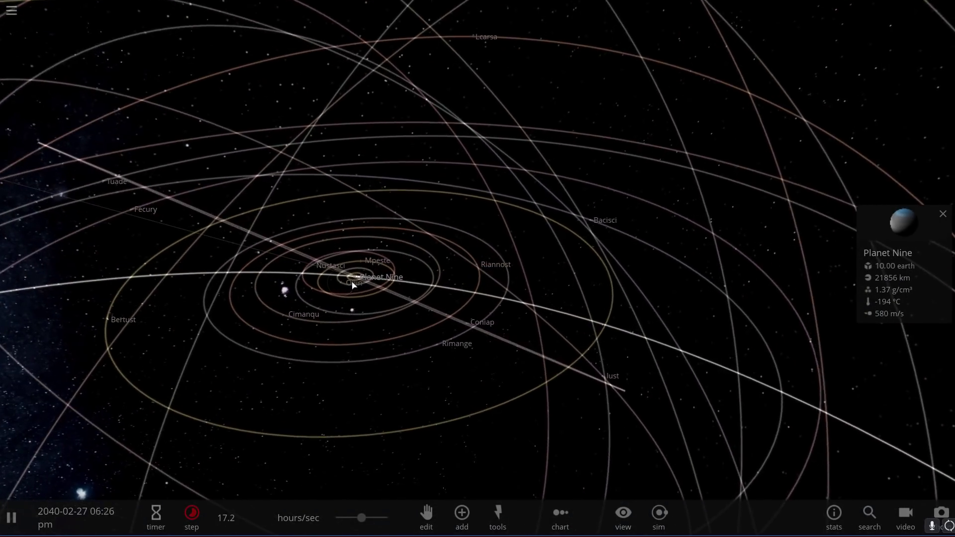
left_click_drag(353, 285, 545, 337)
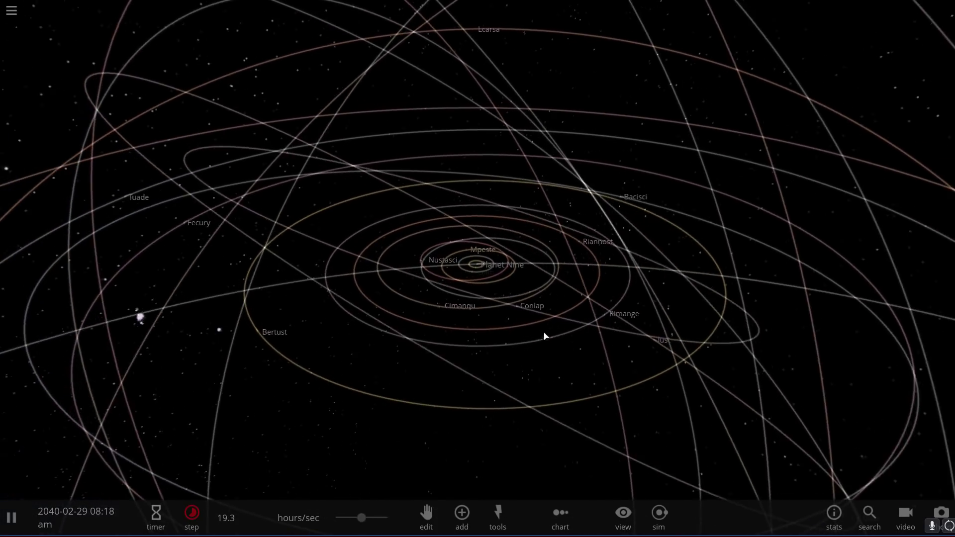
scroll(533, 318, "up", 5)
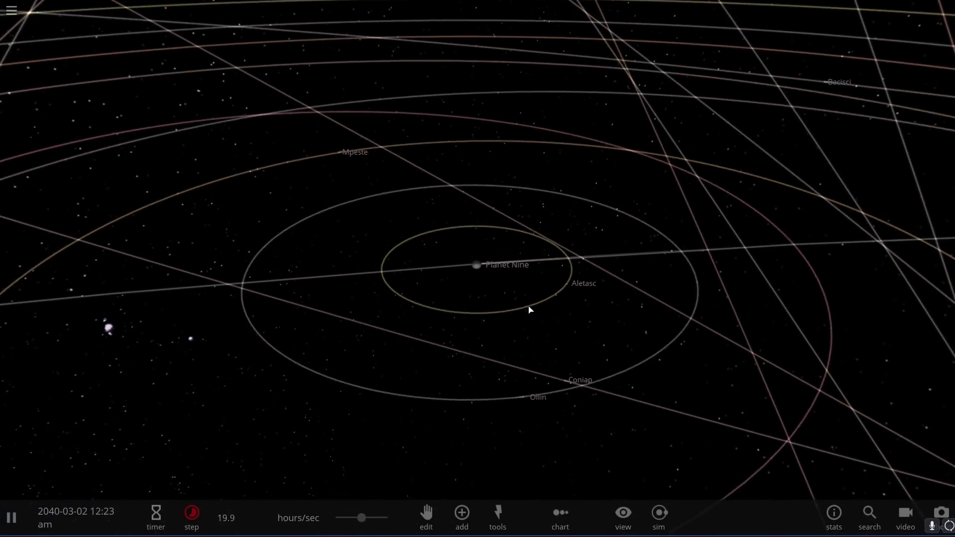
scroll(530, 310, "up", 4)
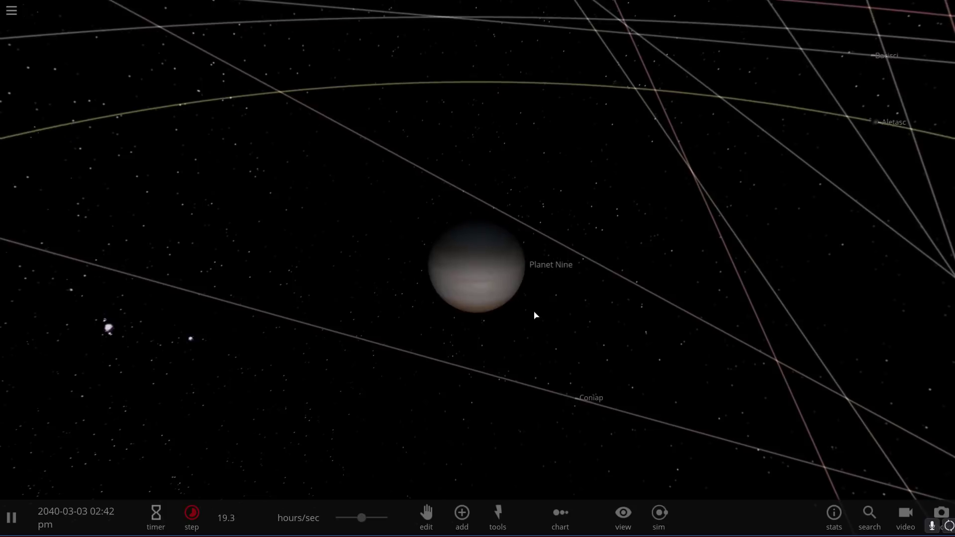
scroll(537, 318, "up", 3)
left_click_drag(550, 343, 524, 300)
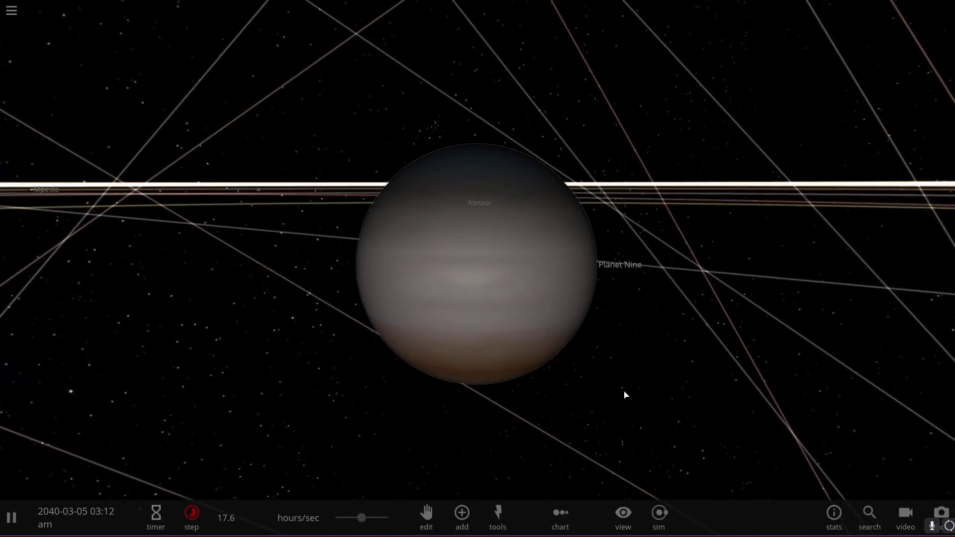
left_click_drag(692, 407, 612, 405)
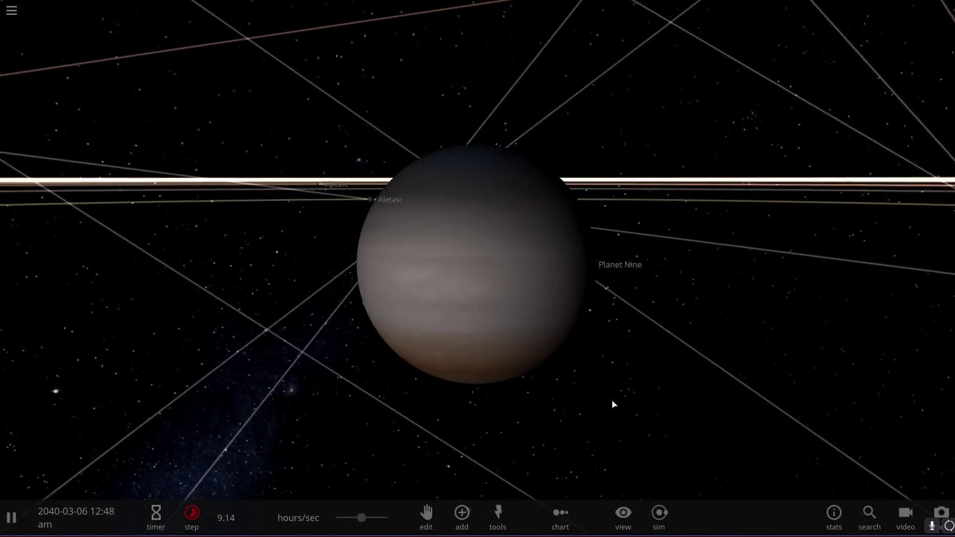